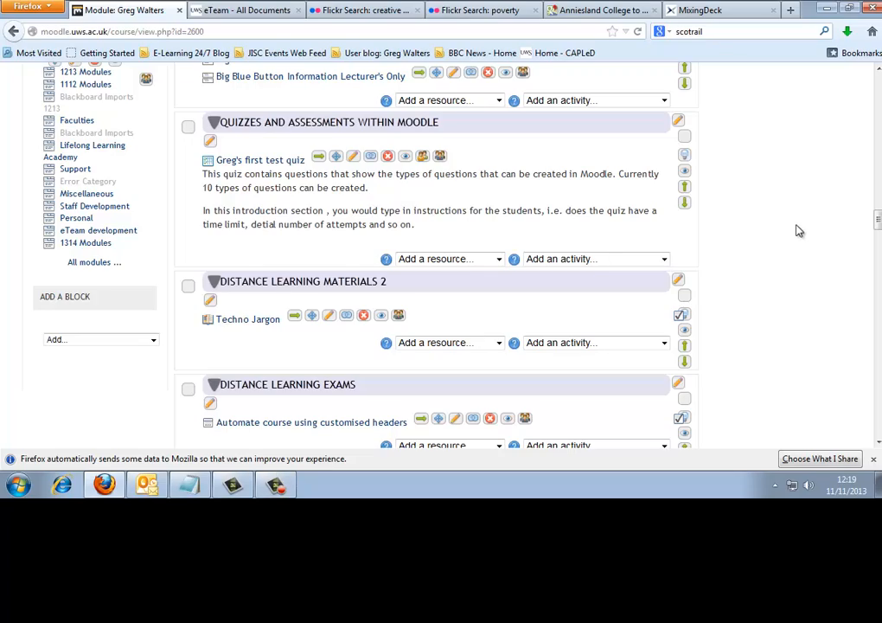
- Add a Quiz activity to the "Quizzes and Assessments within Moodle" section of the module page
scroll(787, 291, down, 15)
scroll(787, 291, up, 15)
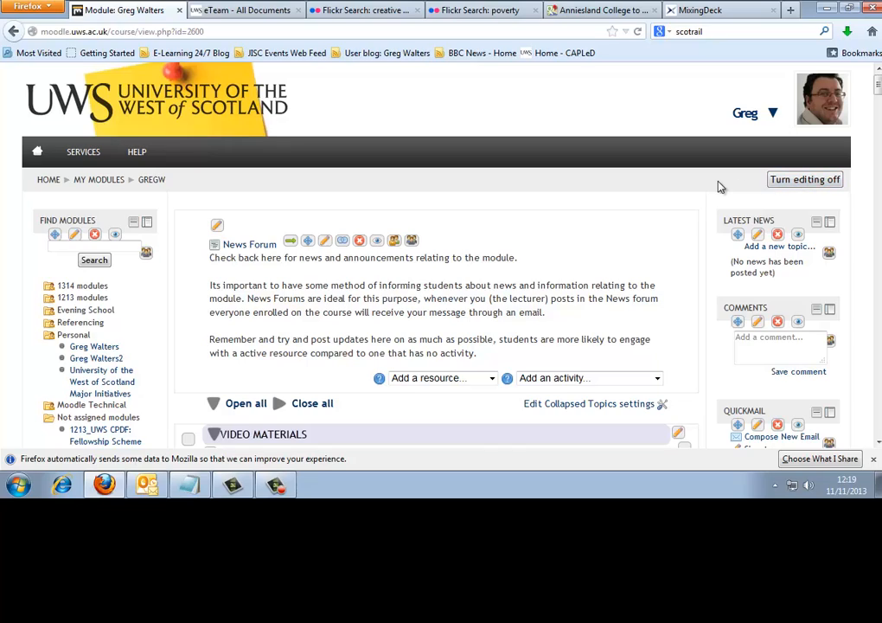
drag(877, 82, 878, 223)
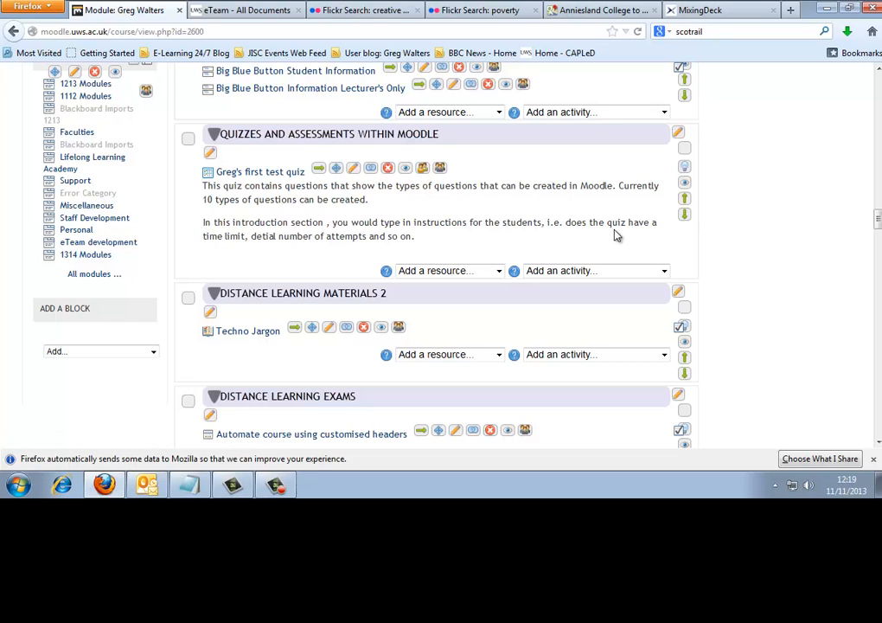
click(664, 270)
drag(661, 303, 656, 404)
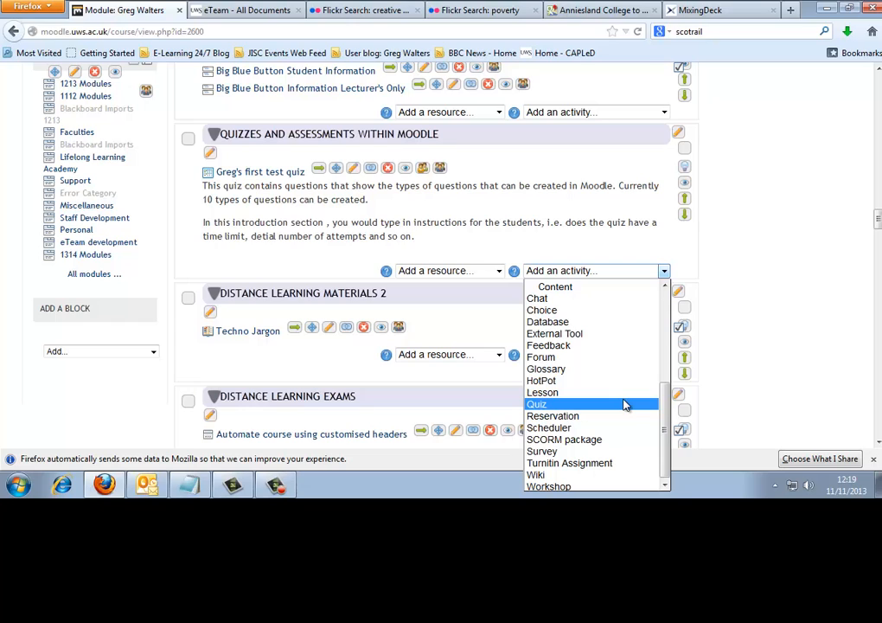
click(623, 404)
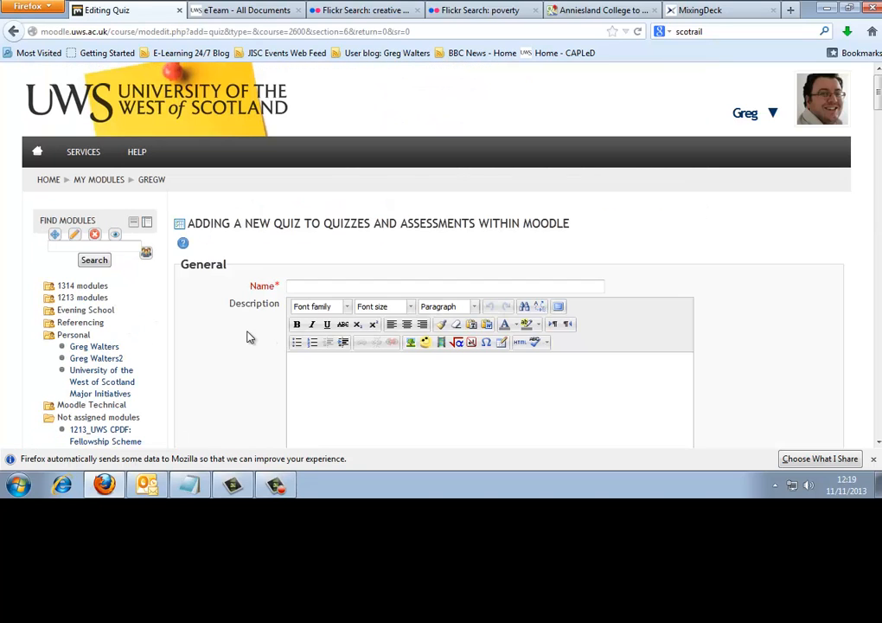
- Name the quiz with the lecturer's first name plus "dummy quiz", enter the description "Dummy text" and display it on the module page
scroll(259, 329, down, 2)
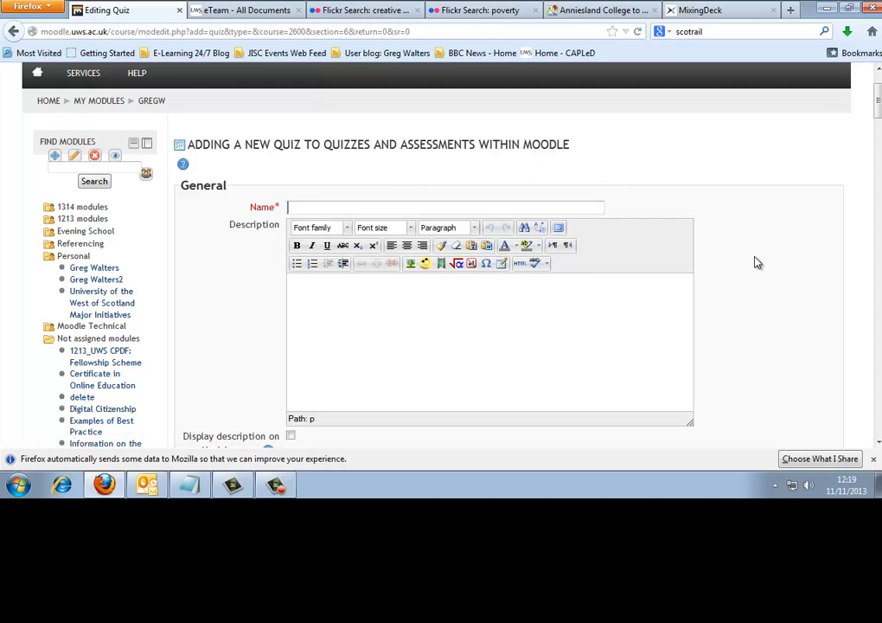
text(reg's dummy quiz)
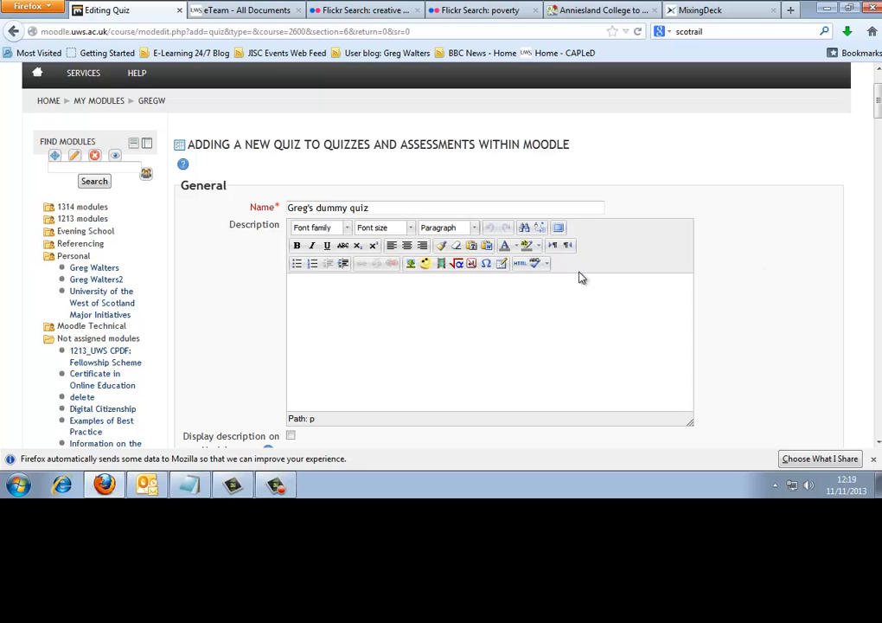
click(386, 335)
click(291, 437)
scroll(346, 320, down, 2)
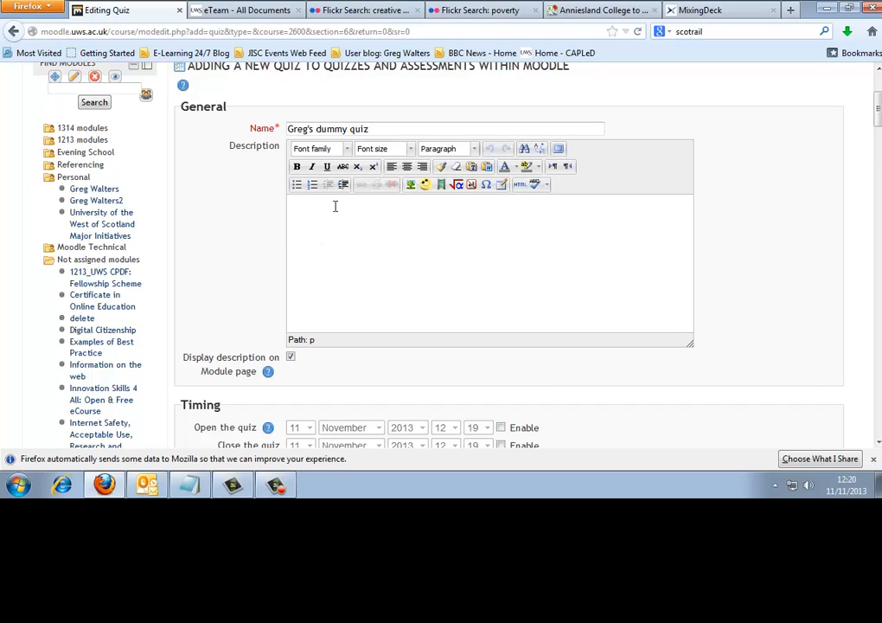
text(Dummy text)
- Enable both the opening and closing dates in the quiz's Timing settings
scroll(333, 317, down, 3)
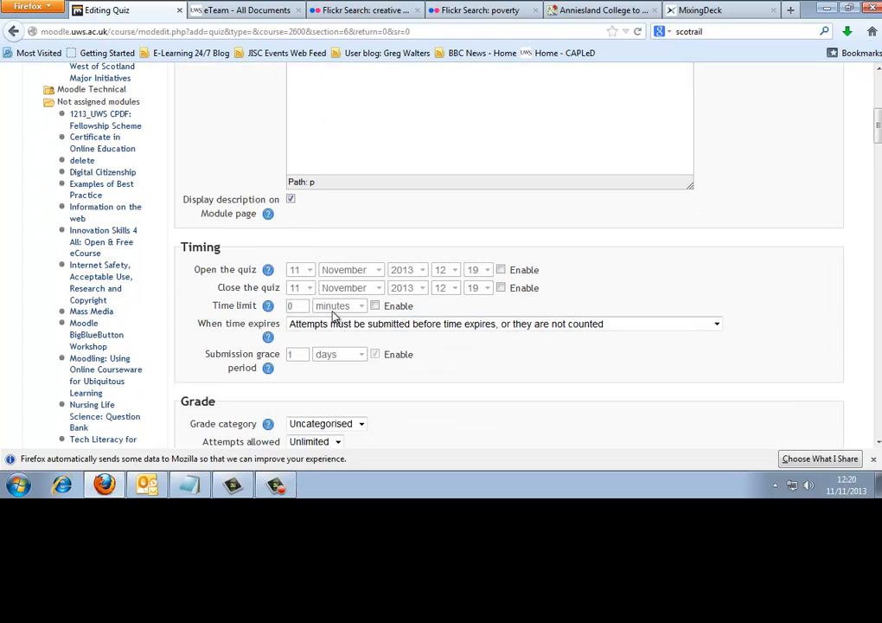
click(501, 270)
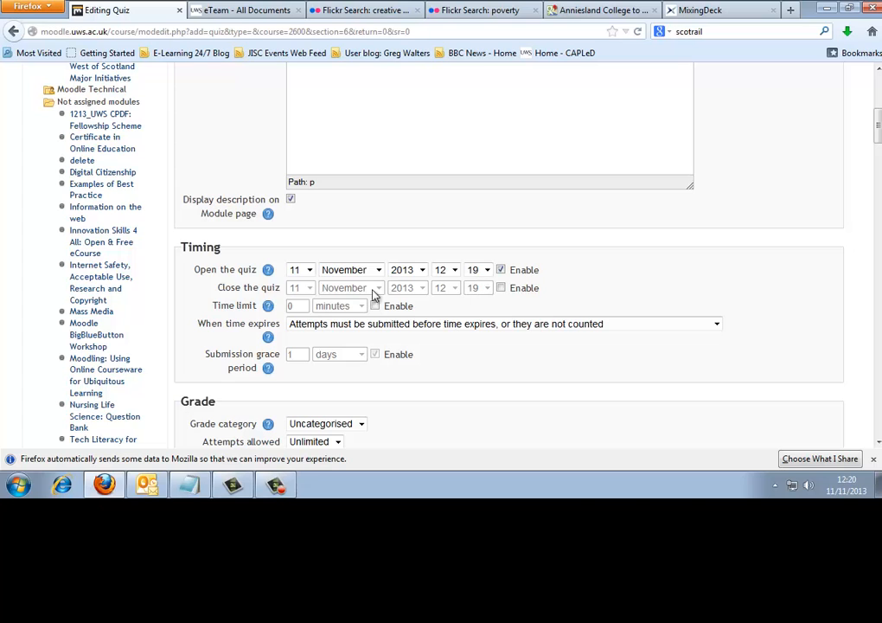
click(501, 287)
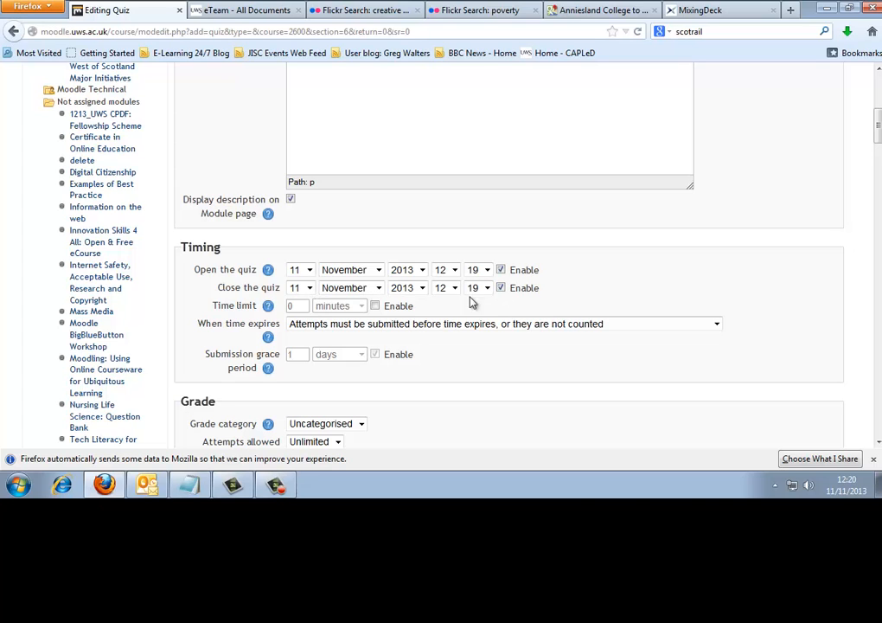
click(309, 288)
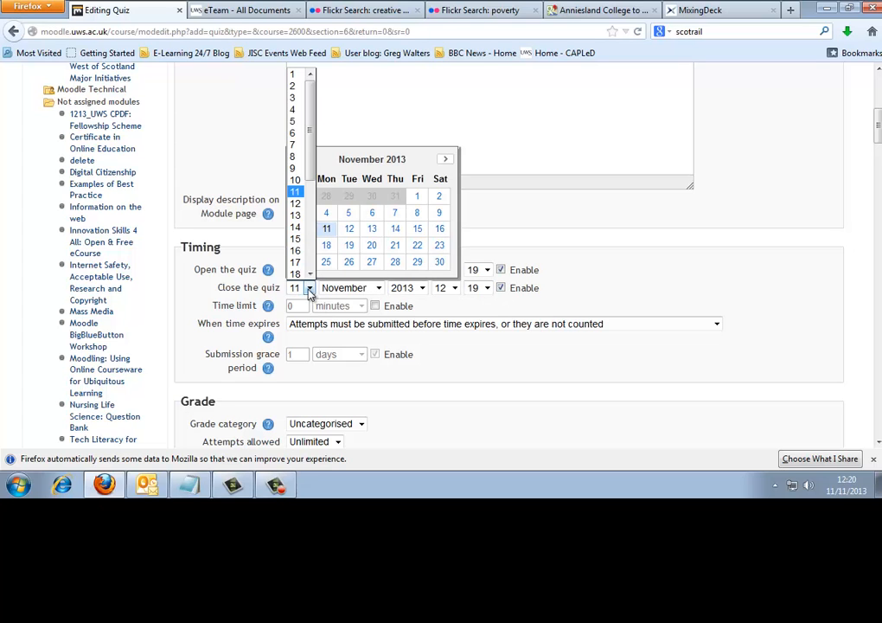
click(372, 231)
click(653, 253)
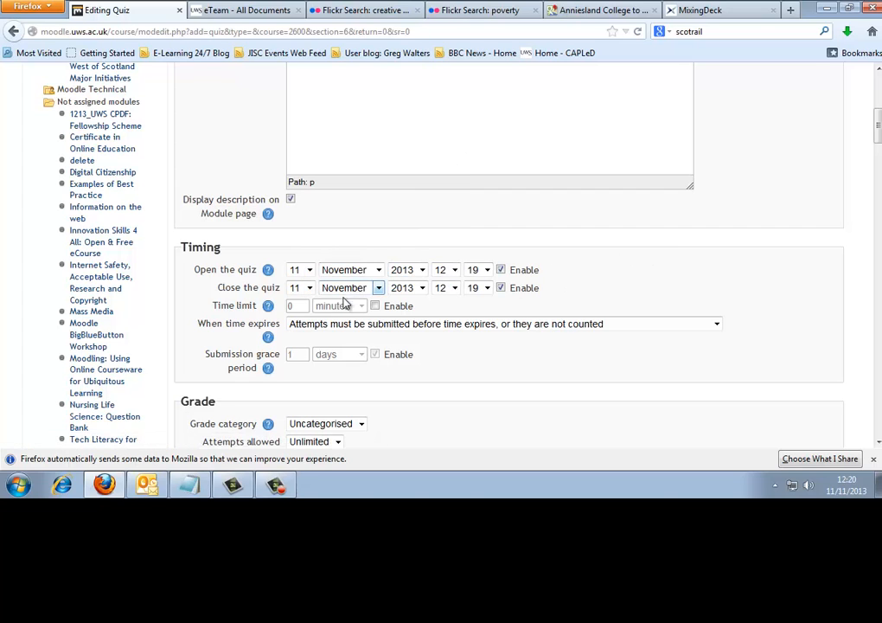
- Read the help for the Time limit setting and review the available options for when time expires
click(269, 312)
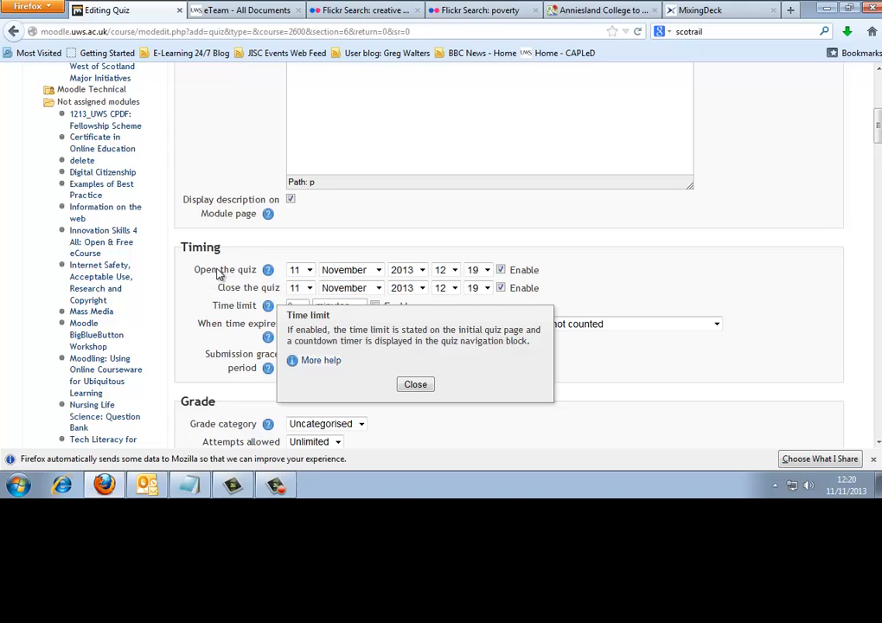
click(408, 386)
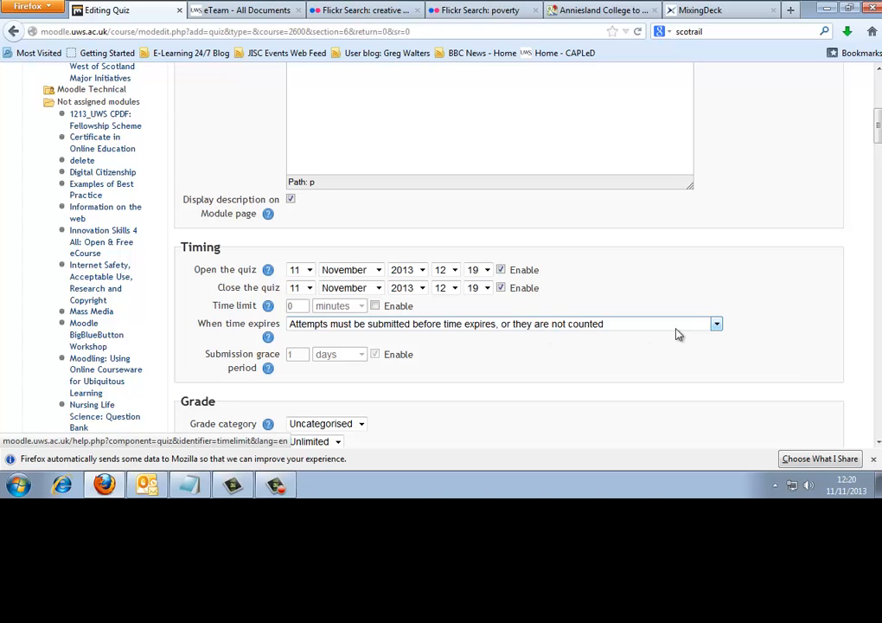
click(717, 324)
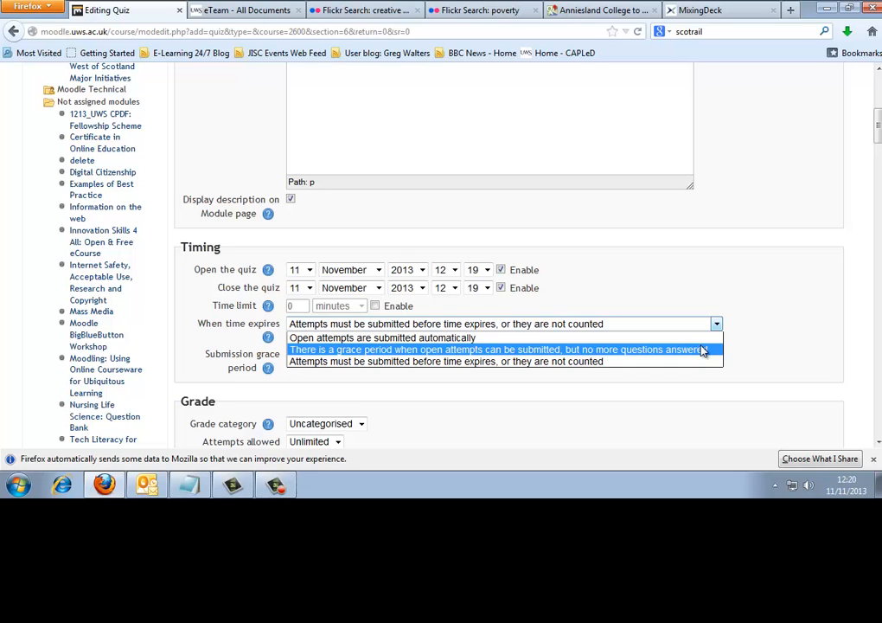
click(699, 361)
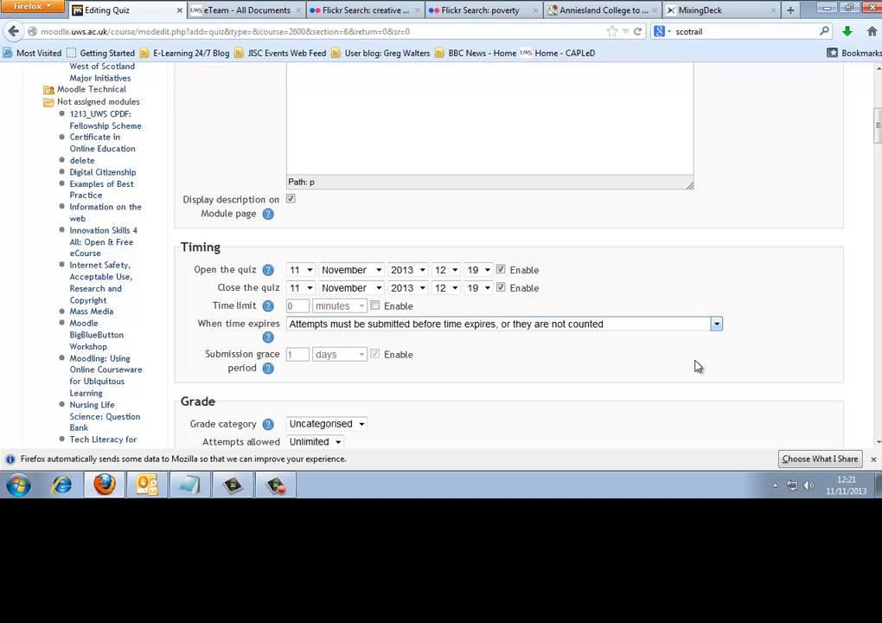
- Try the grace period option for when time expires, and restore "Attempts must be submitted before time expires, or they are not counted"
scroll(478, 361, down, 2)
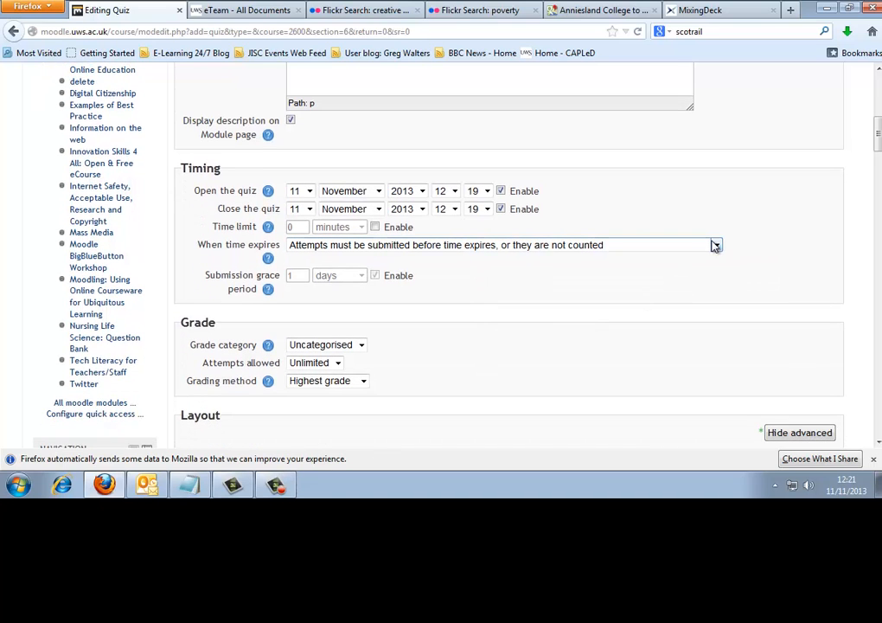
click(715, 246)
click(692, 272)
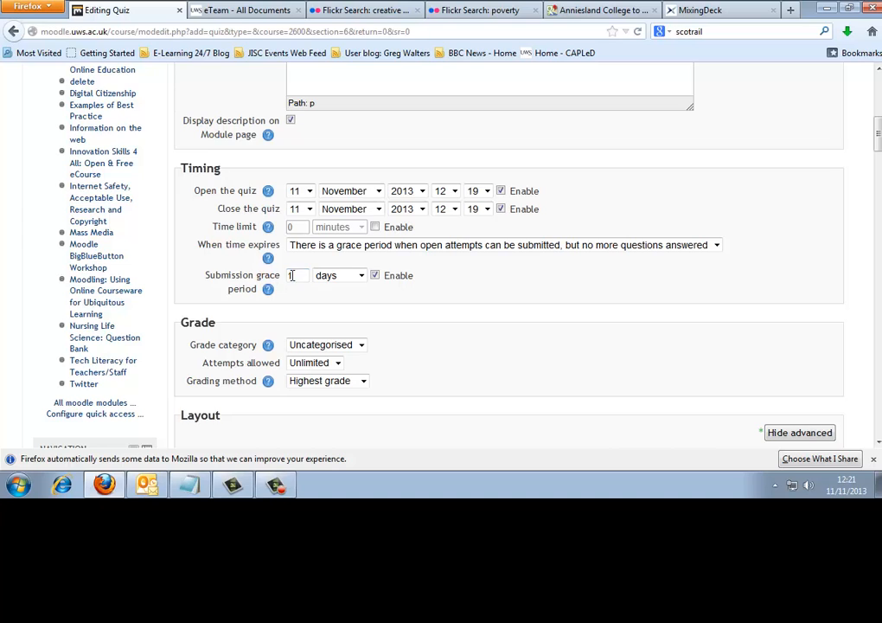
click(717, 246)
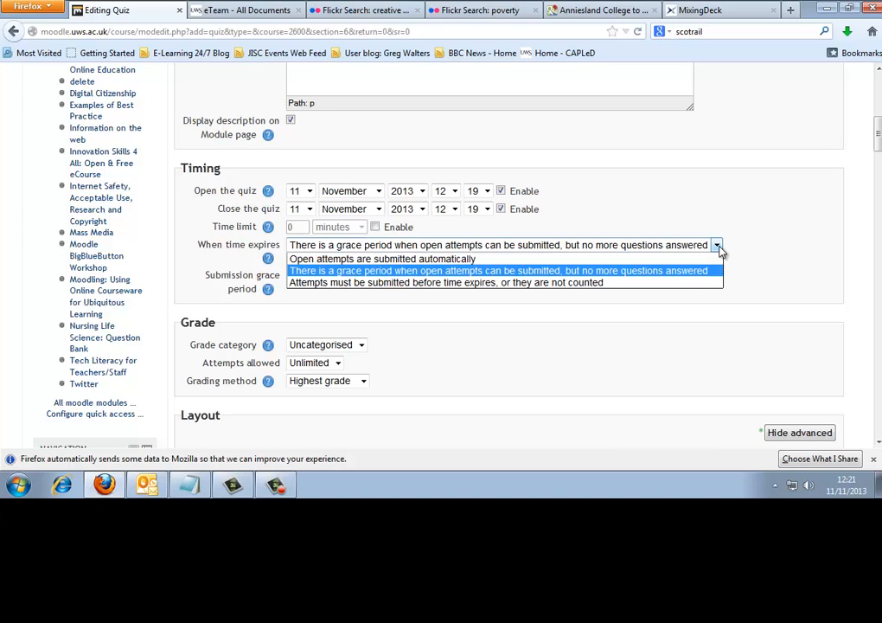
click(677, 283)
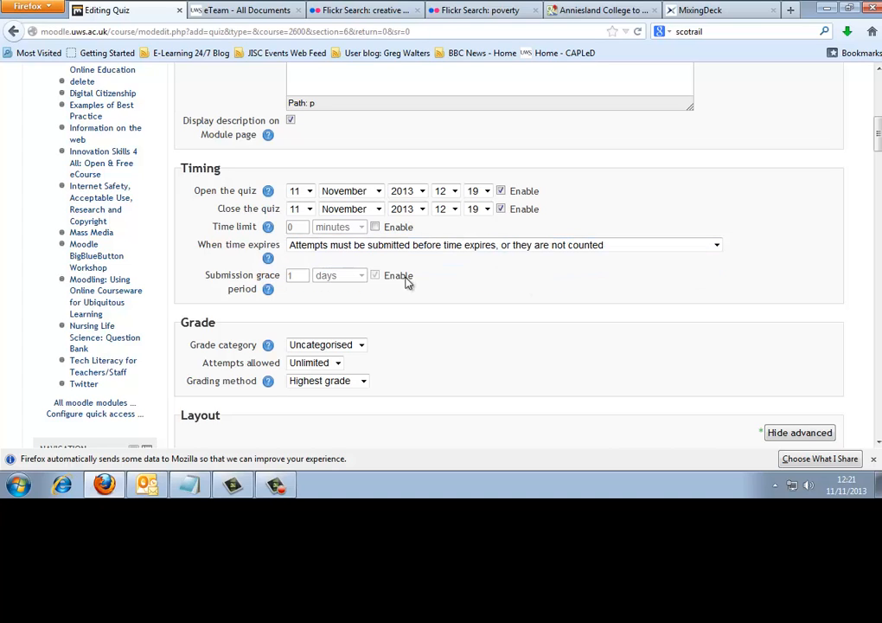
- Read the help explanations for the Grade category and Grading method settings in the quiz's Grade section
scroll(498, 341, down, 2)
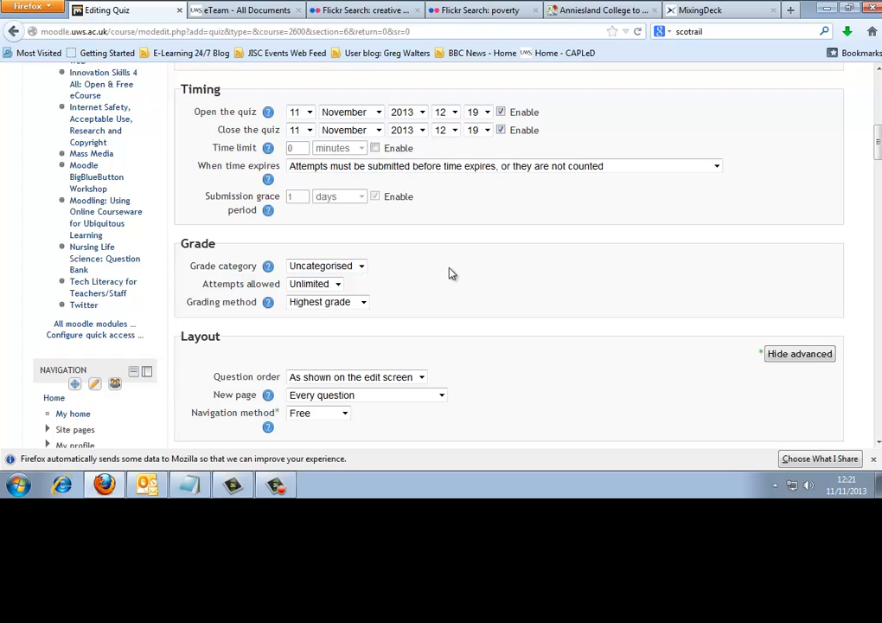
click(268, 266)
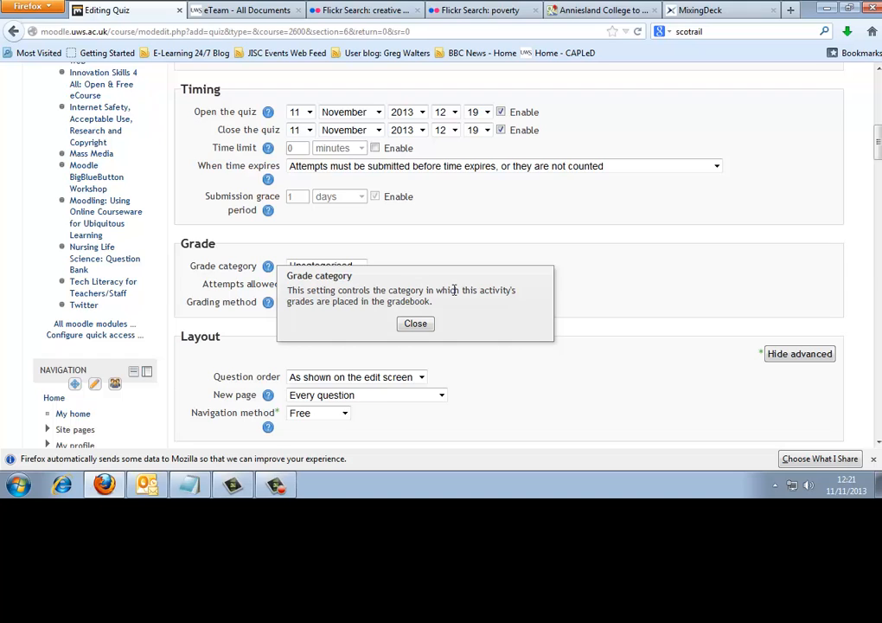
click(419, 323)
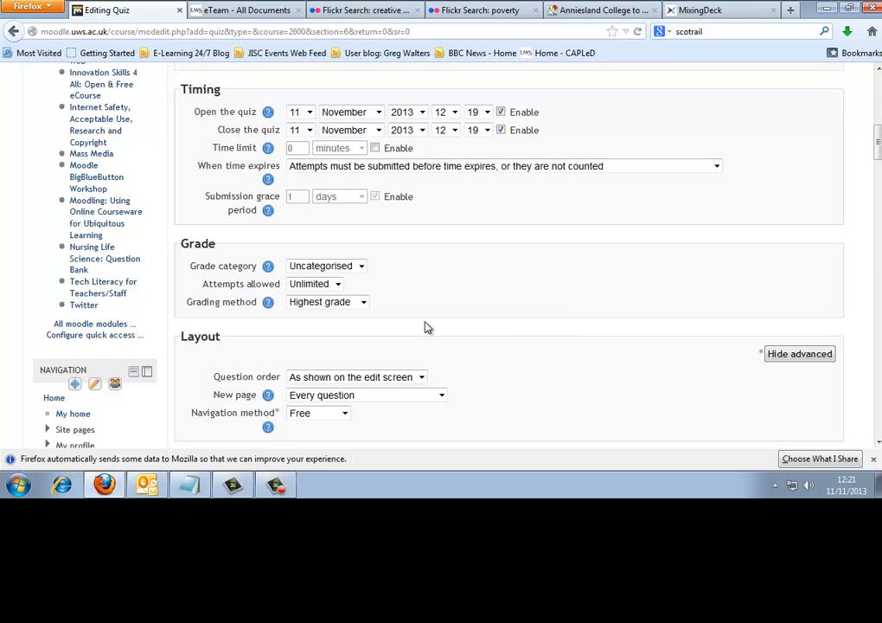
click(268, 304)
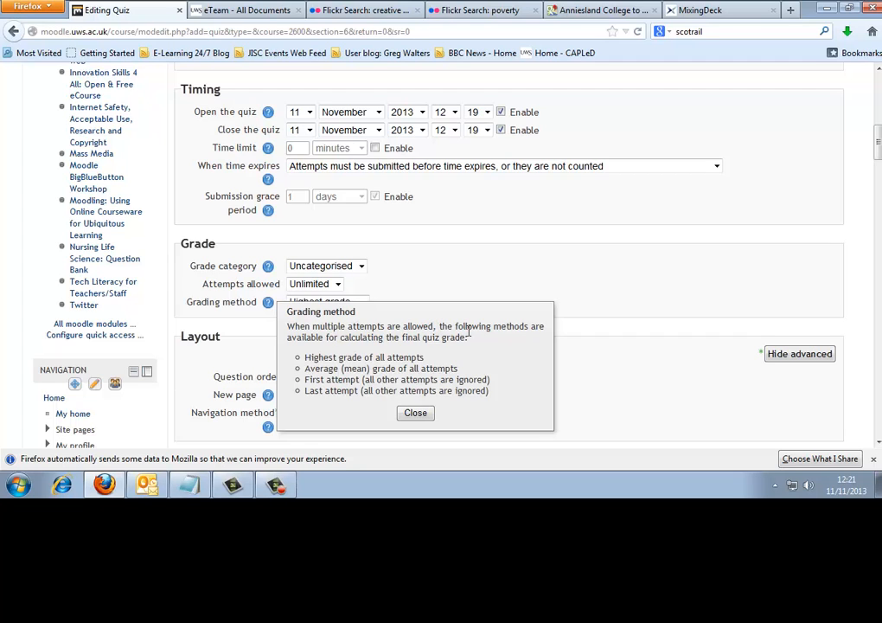
scroll(470, 329, down, 3)
scroll(464, 319, up, 2)
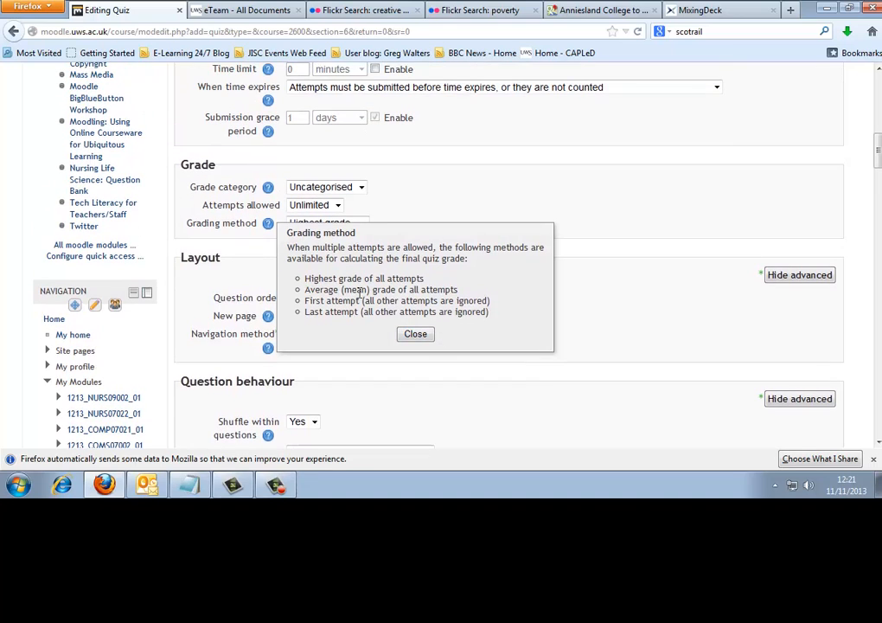
click(413, 334)
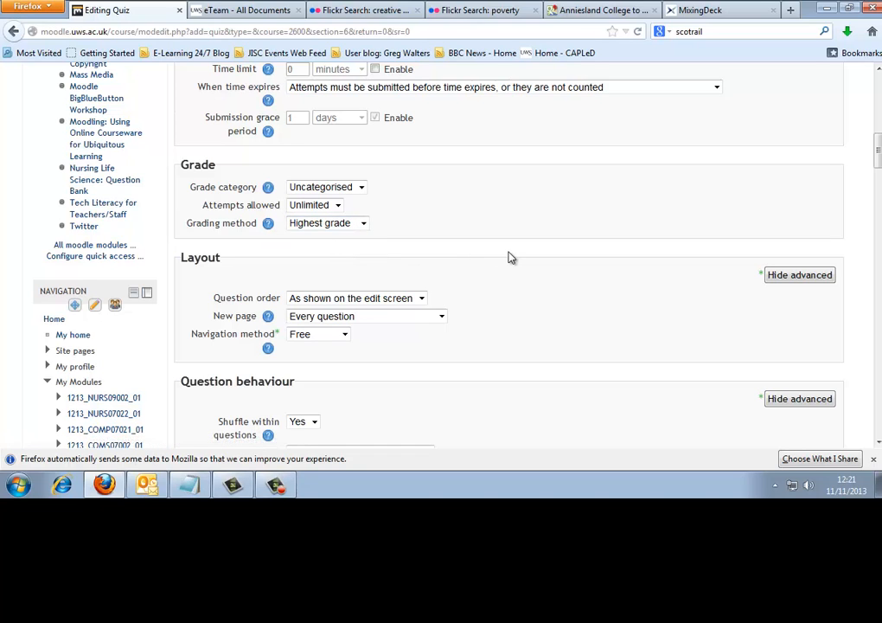
- Set the question order in the quiz's Layout settings to Shuffled randomly
scroll(511, 257, down, 2)
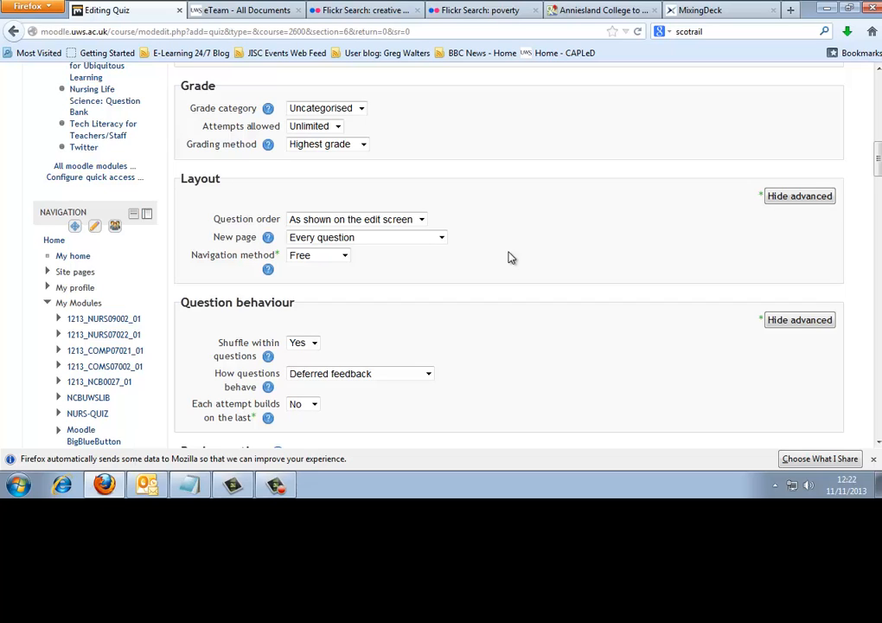
click(420, 219)
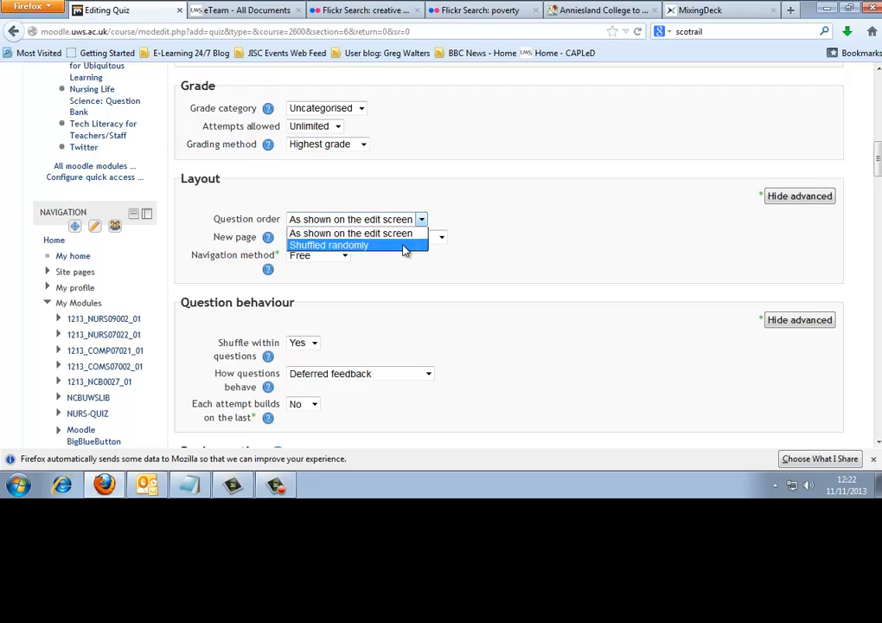
click(405, 247)
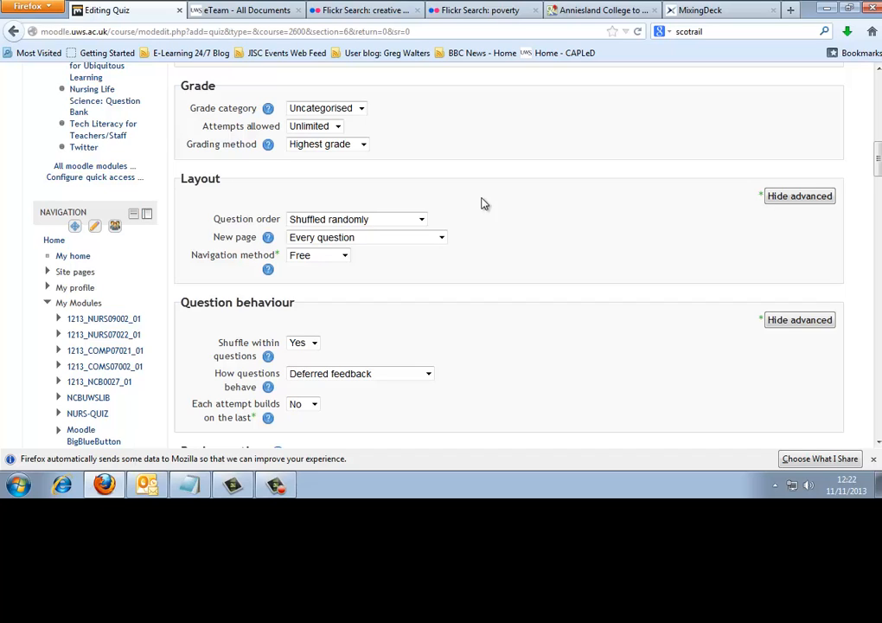
click(421, 220)
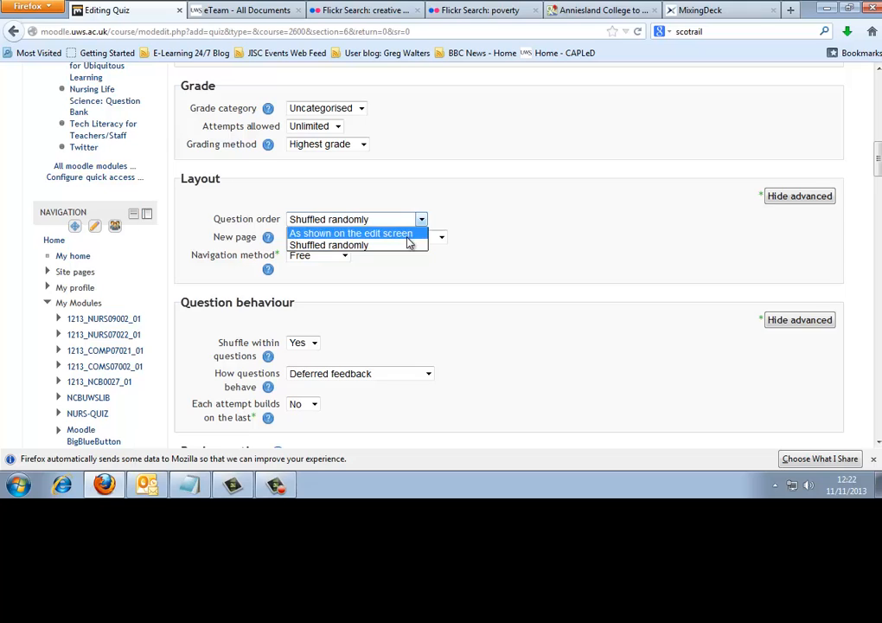
click(406, 231)
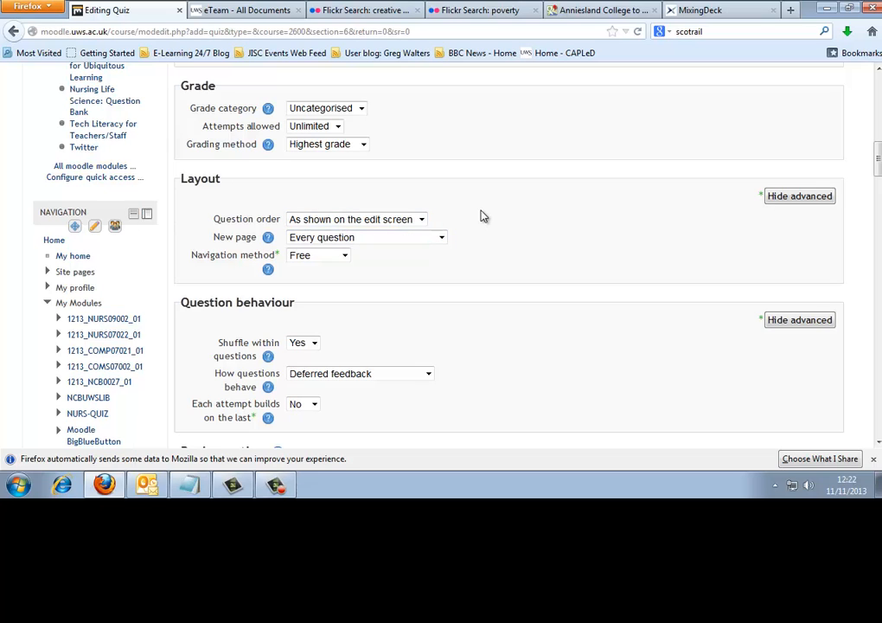
click(421, 220)
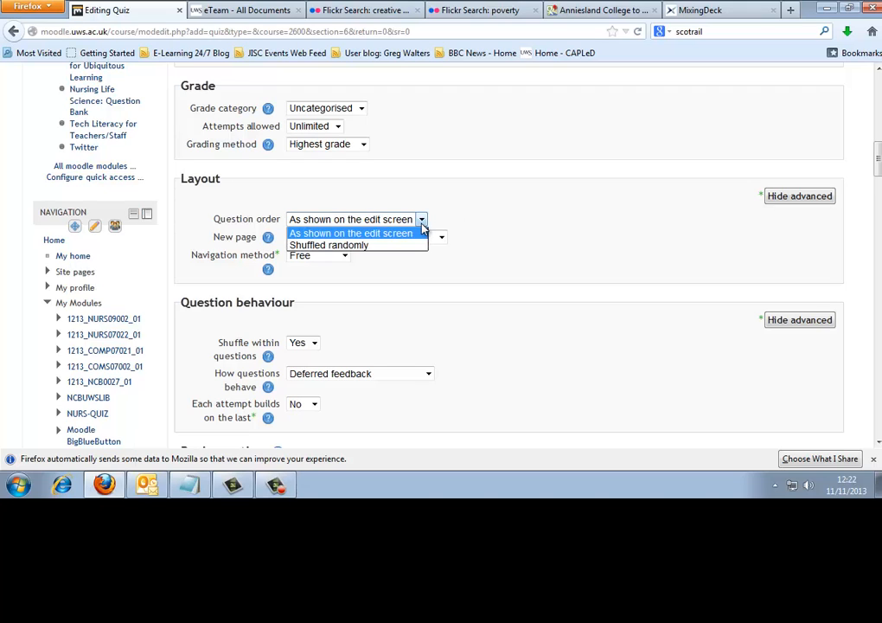
click(409, 246)
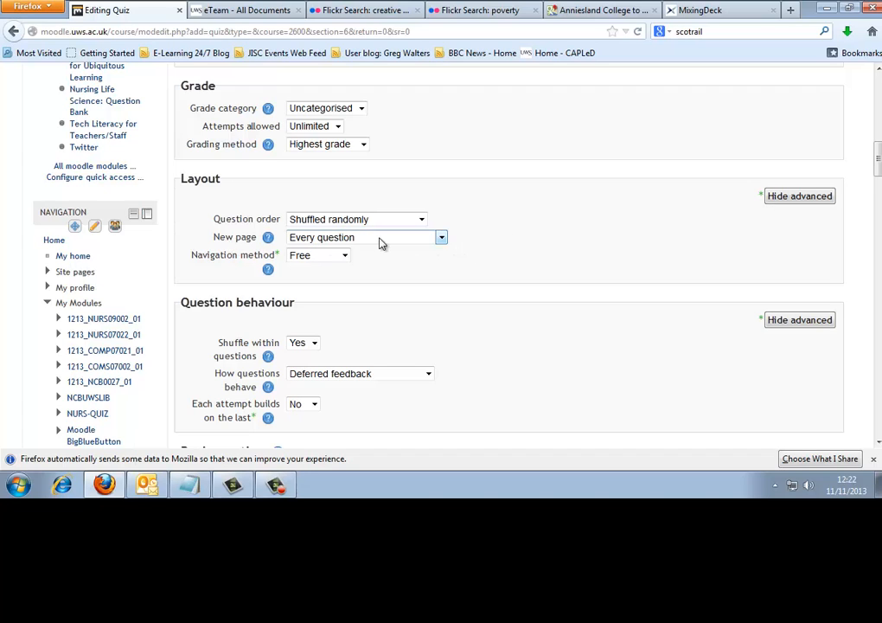
- Review the New page options in the Layout settings for how many questions each page holds
click(441, 239)
click(442, 240)
click(442, 240)
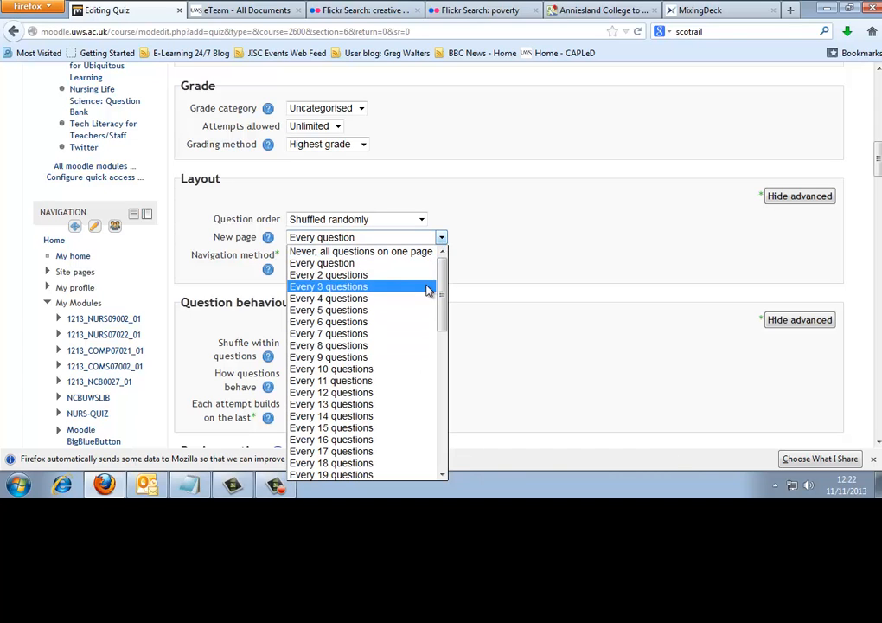
drag(443, 305, 499, 262)
click(519, 254)
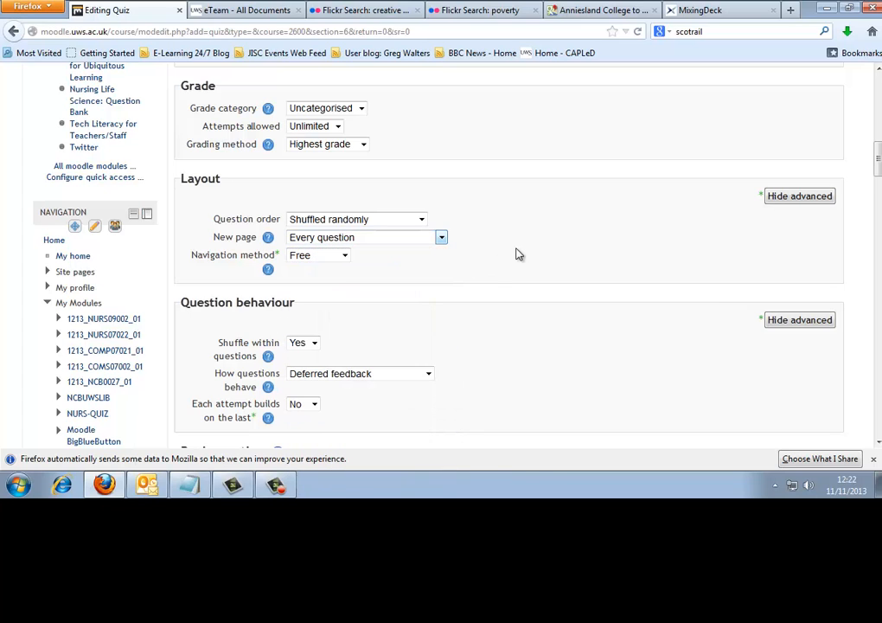
- Set the Layout section's New page option to Every 2 questions and read the help explanation for Navigation method
click(441, 238)
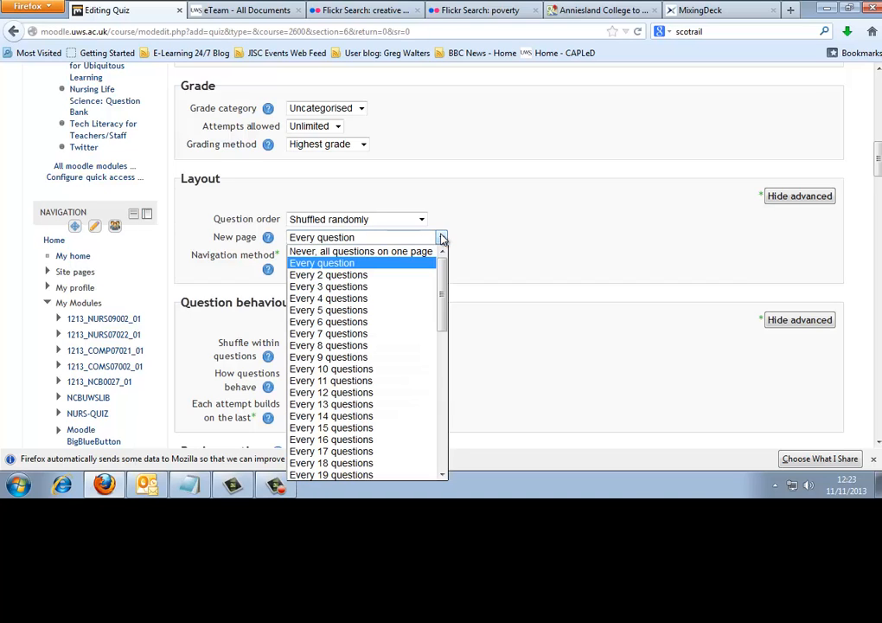
click(408, 275)
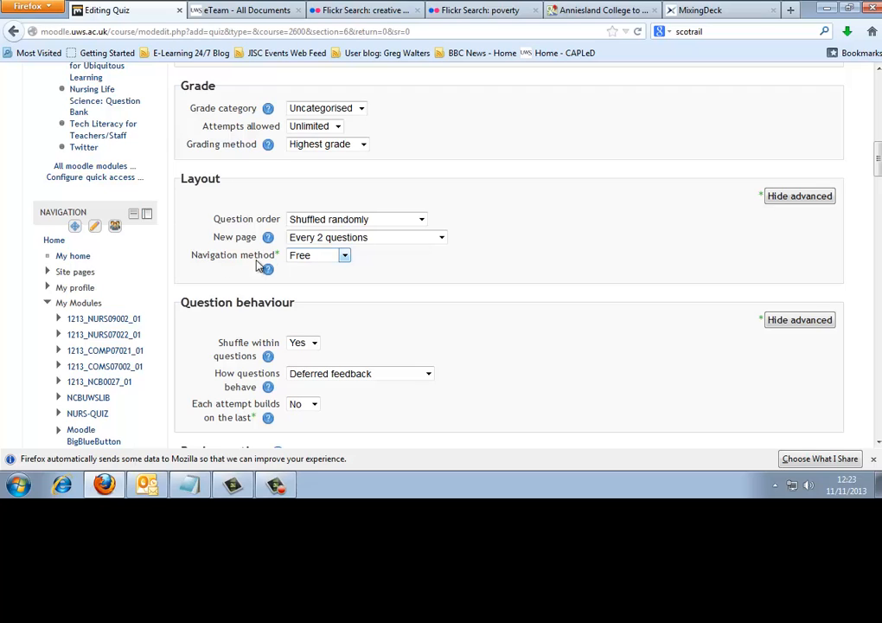
click(344, 257)
click(343, 260)
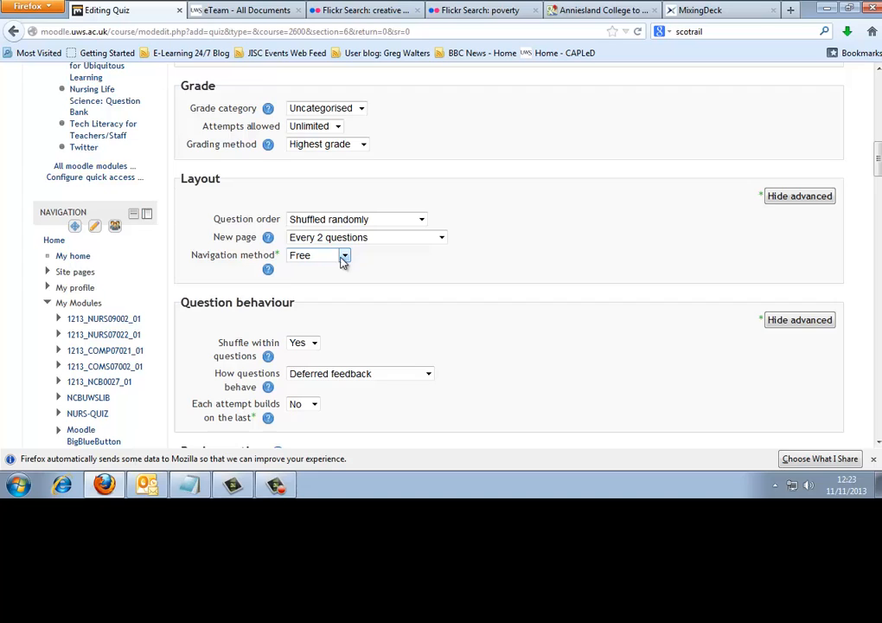
click(269, 272)
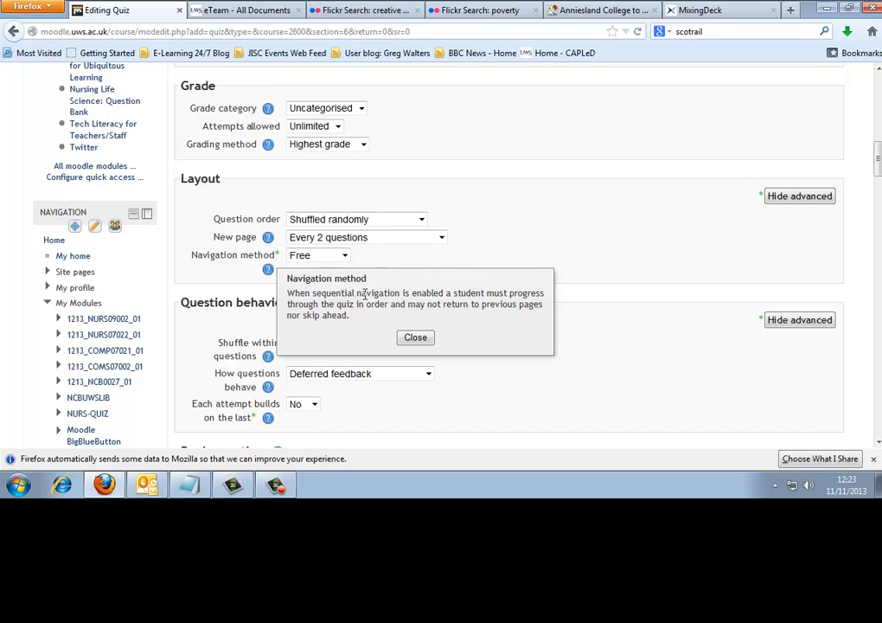
click(413, 339)
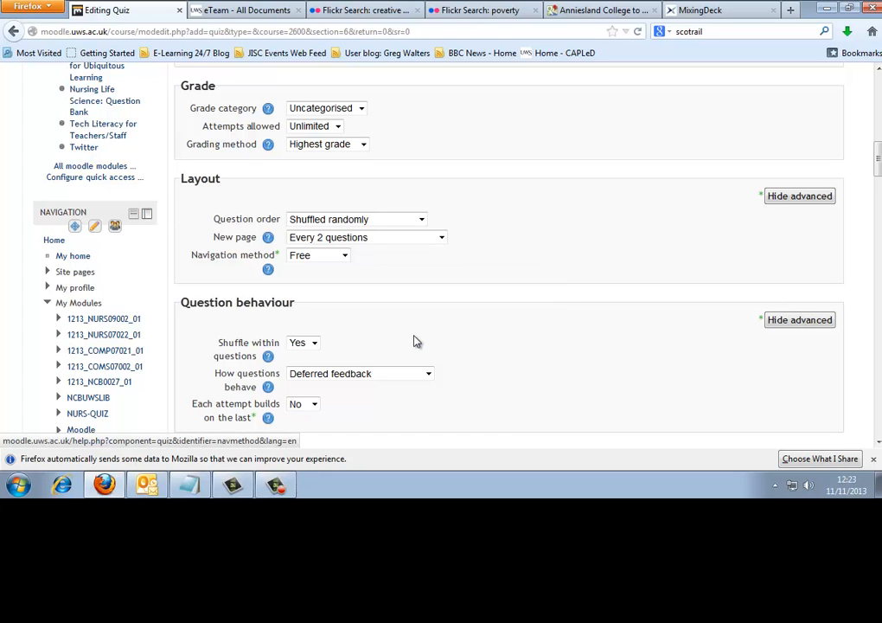
- Review the choices and the help explanation for Shuffle within questions in the Question behaviour section
scroll(414, 342, down, 2)
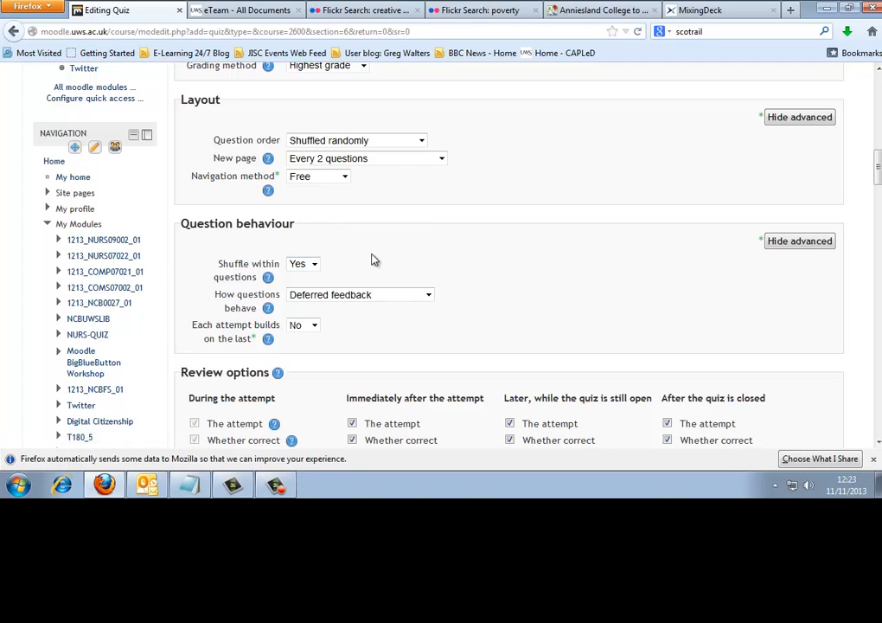
scroll(372, 256, down, 2)
click(314, 186)
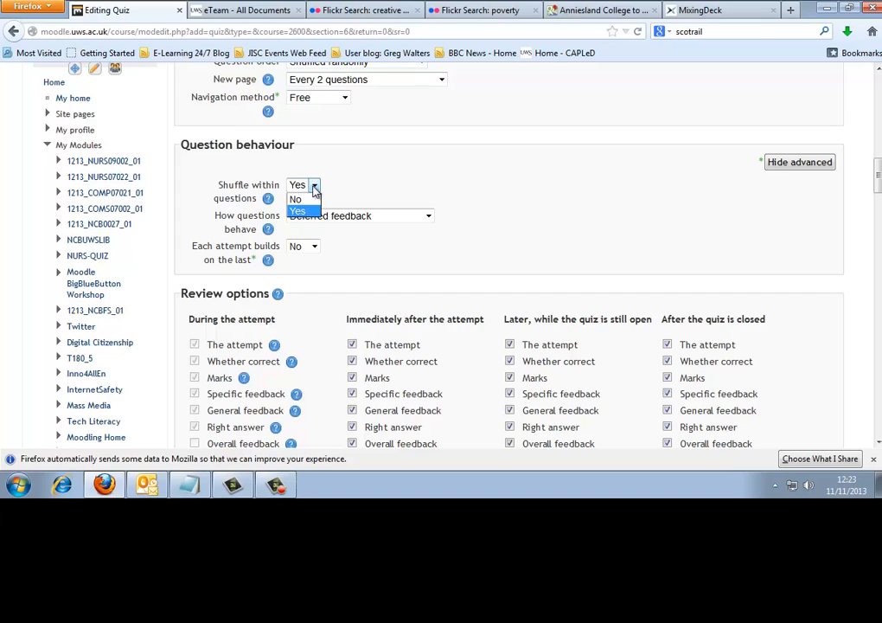
click(314, 186)
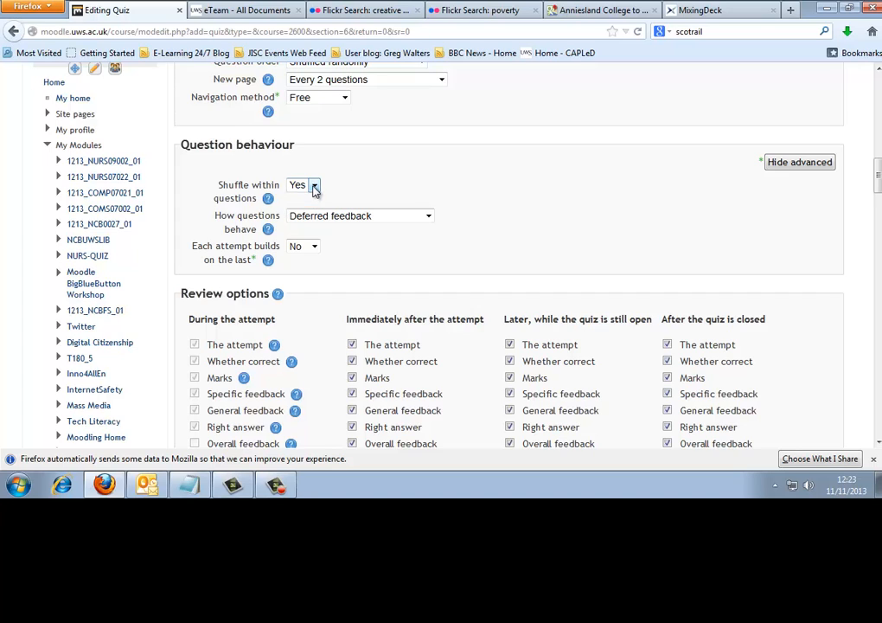
click(268, 199)
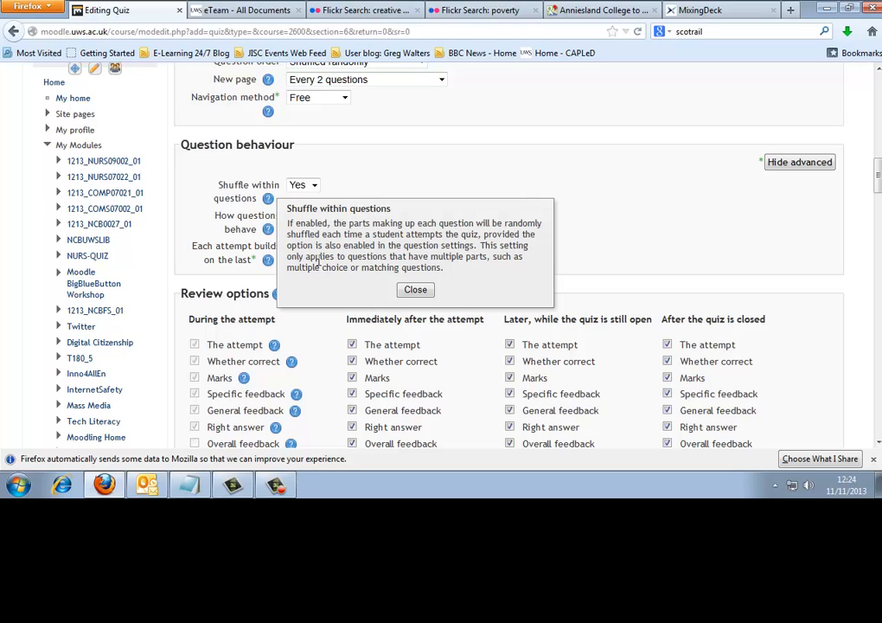
click(414, 291)
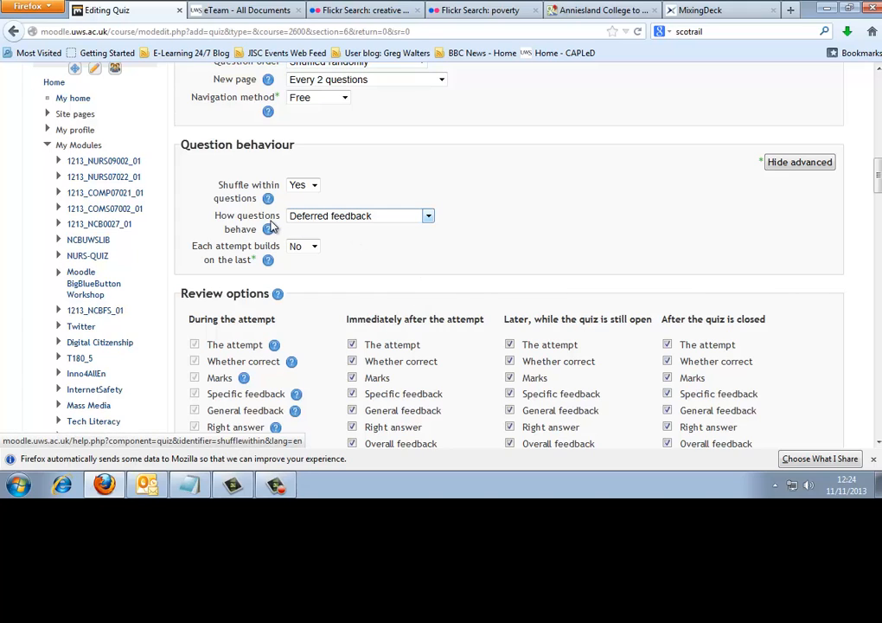
- Review the How questions behave modes with their help explanation, and read the help for Each attempt builds on the last
click(429, 216)
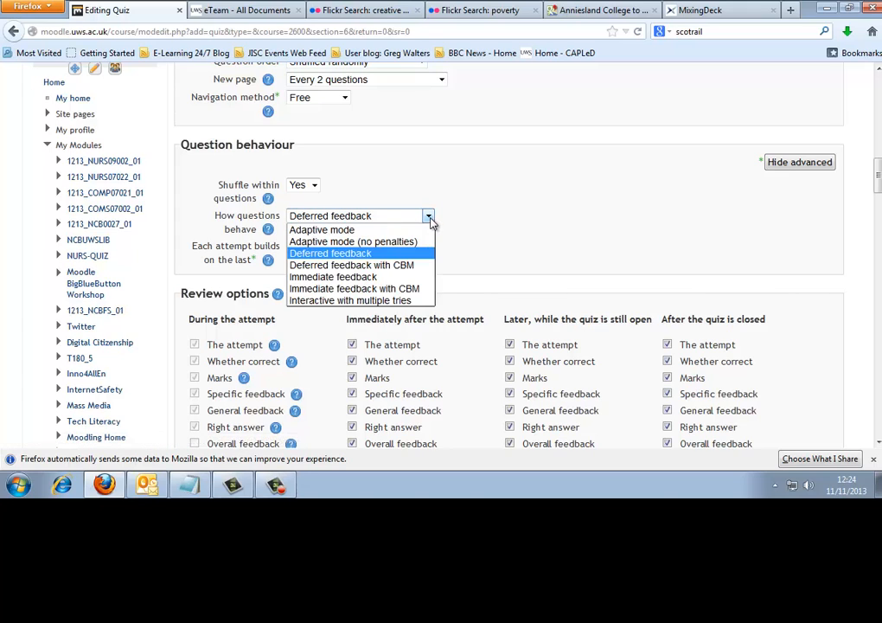
click(315, 249)
click(269, 230)
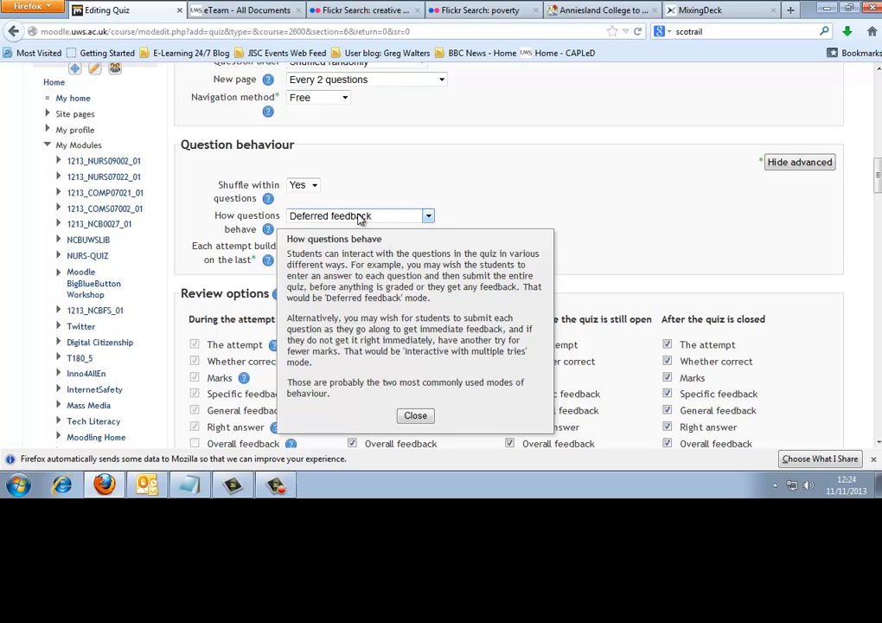
click(417, 416)
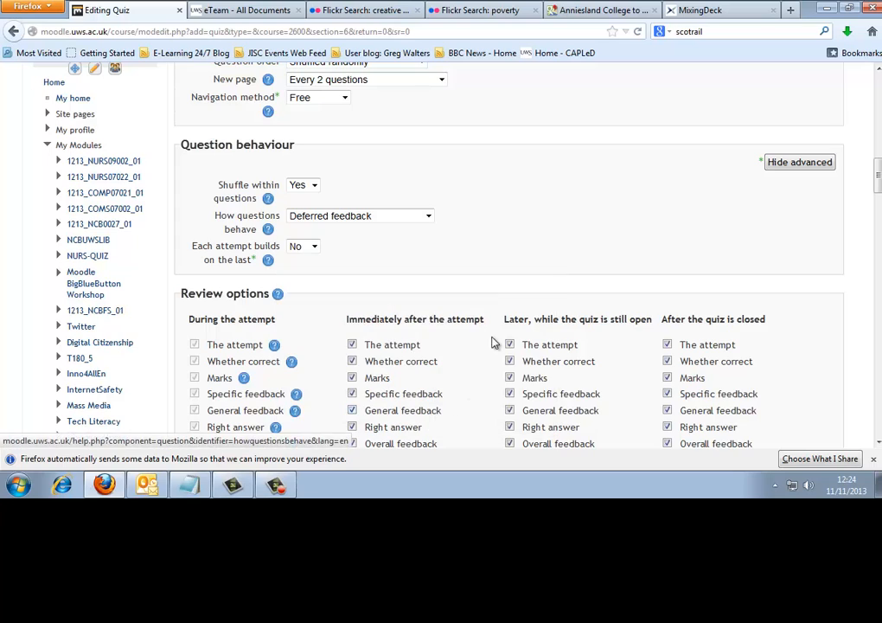
click(268, 259)
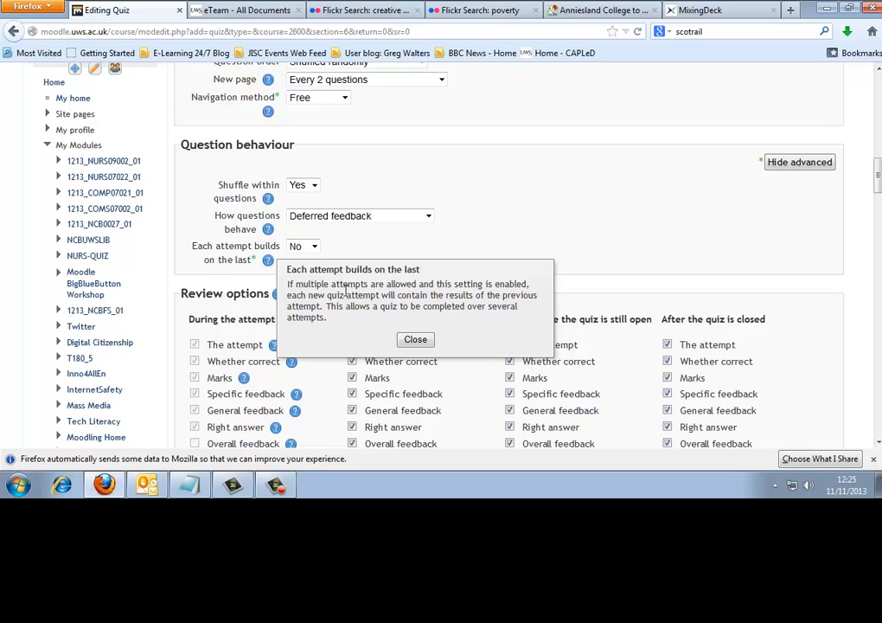
click(417, 340)
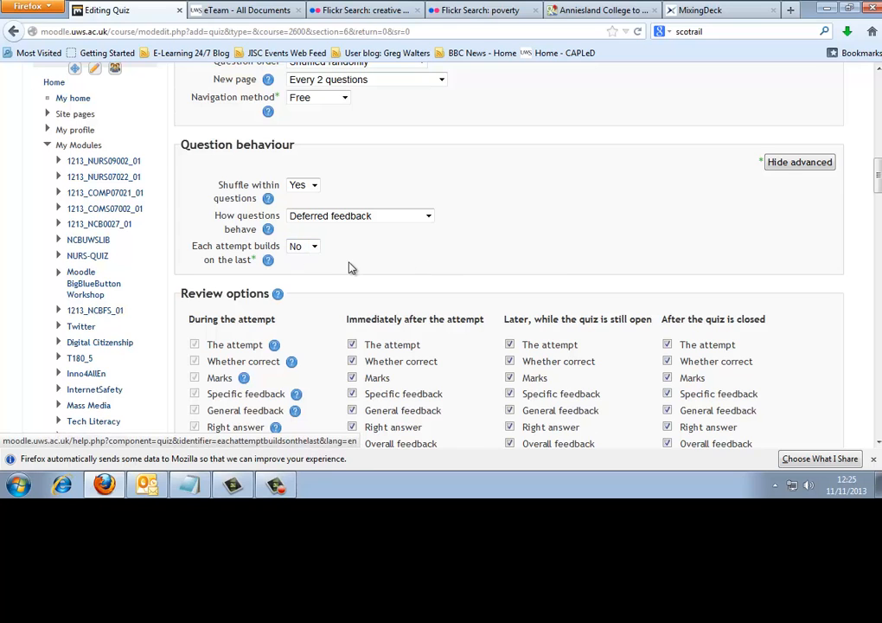
- Read the help explanation for Review options and check it against the quiz's timing settings
scroll(350, 268, down, 3)
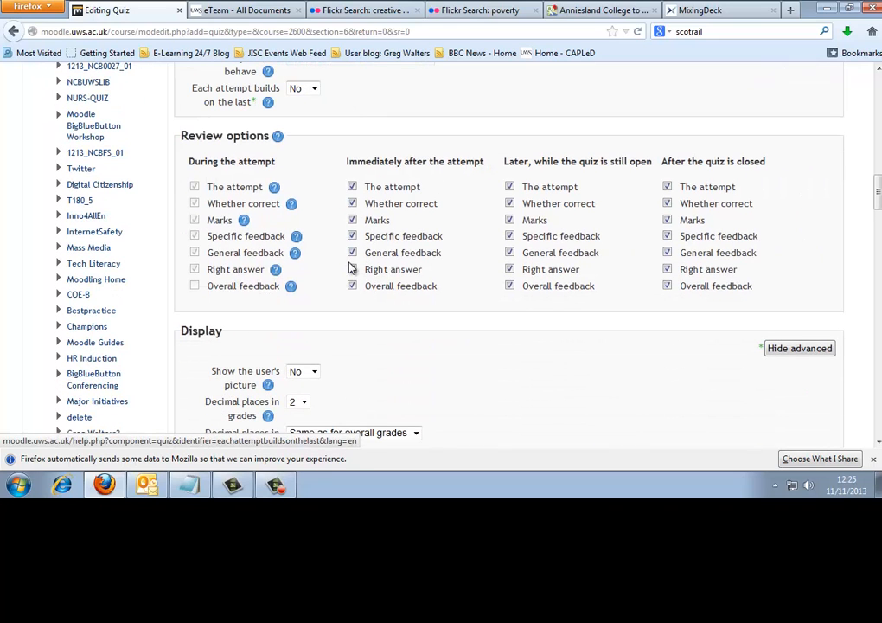
click(277, 137)
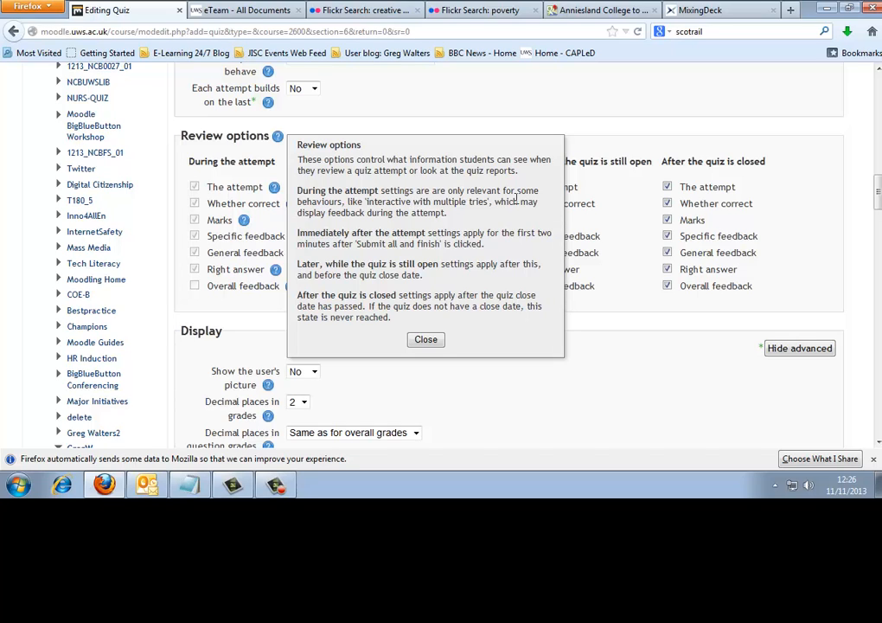
click(437, 345)
scroll(470, 358, up, 15)
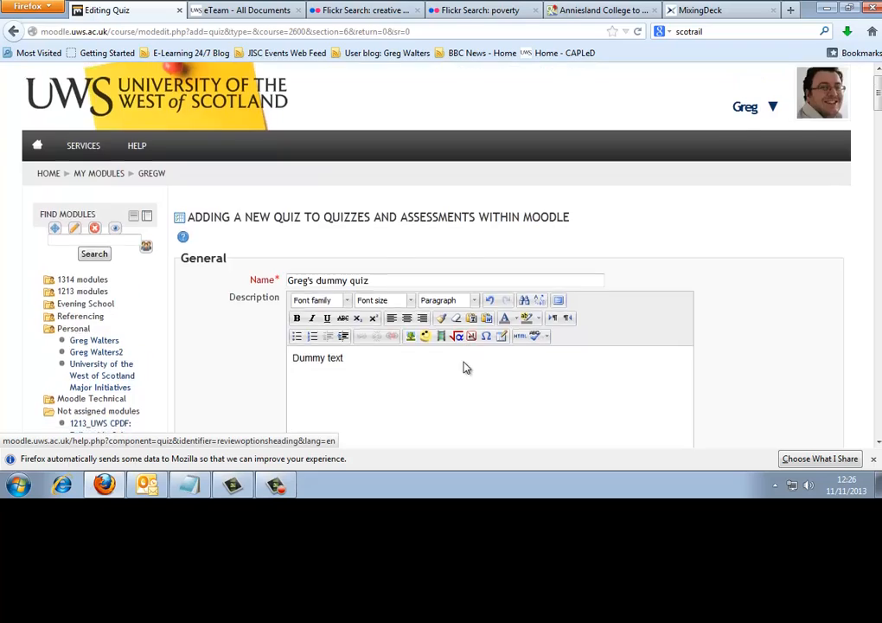
scroll(466, 368, down, 10)
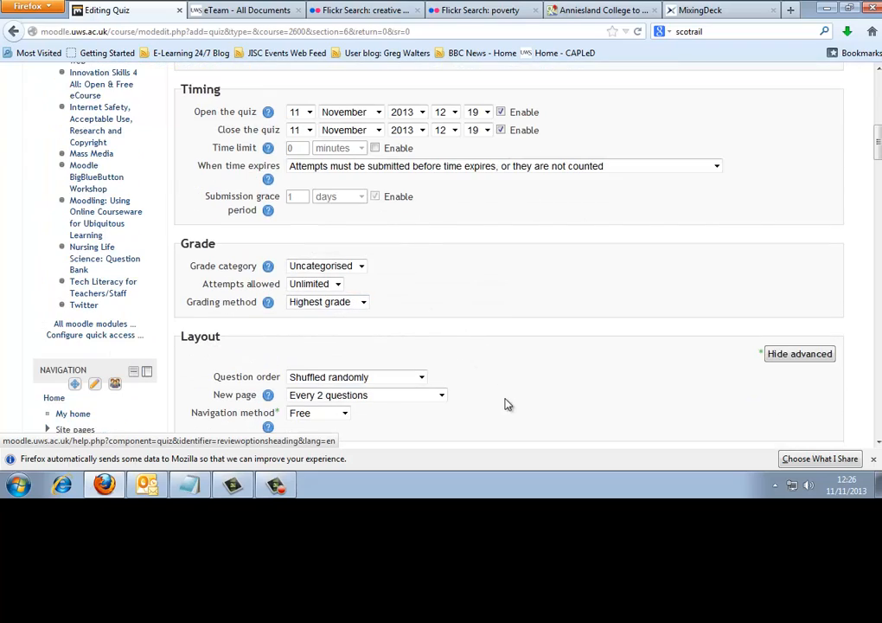
scroll(506, 405, down, 8)
scroll(505, 402, up, 3)
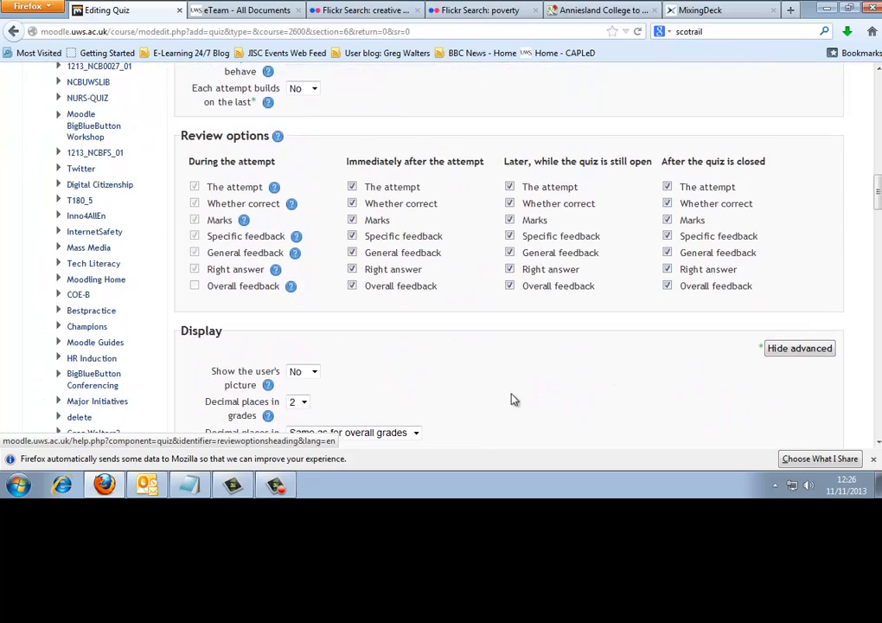
- Disable The attempt, Marks and Overall feedback in Review options for both Immediately after the attempt and Later, while the quiz is still open
click(352, 187)
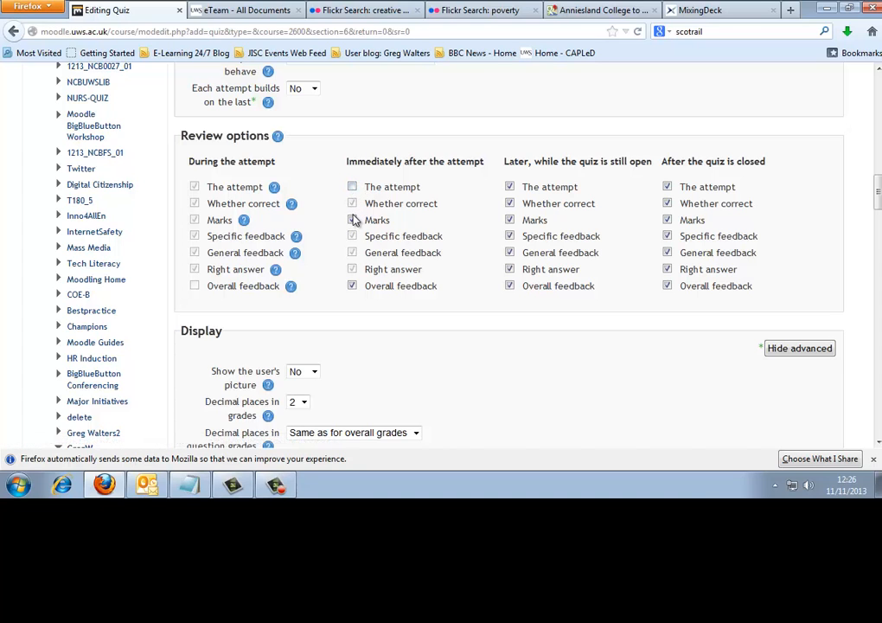
click(352, 220)
click(352, 286)
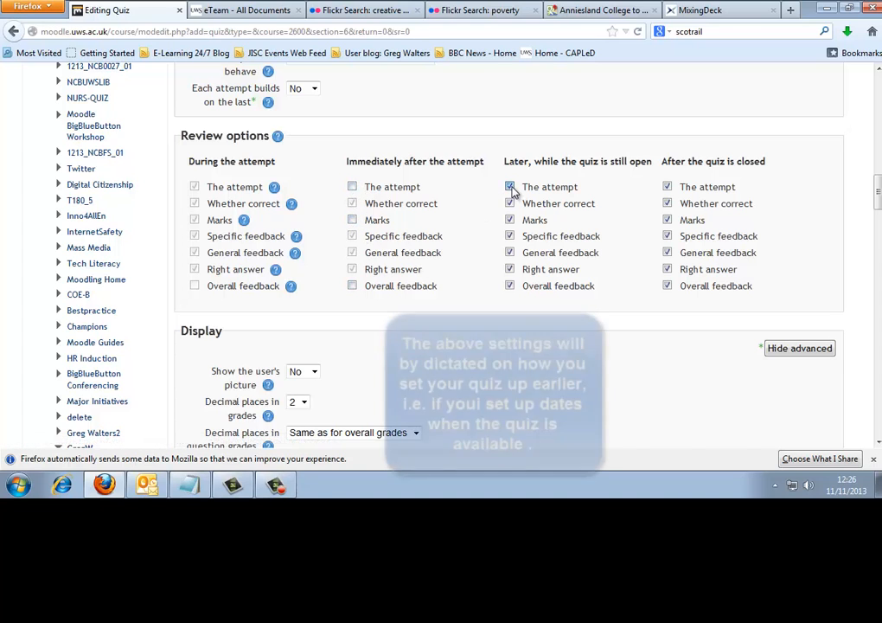
click(511, 187)
click(509, 220)
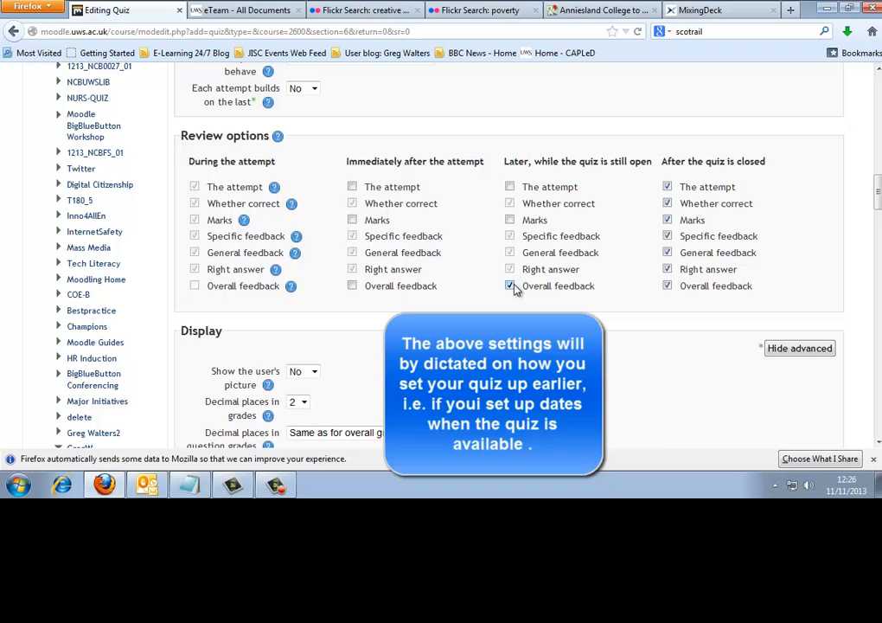
click(510, 286)
click(509, 188)
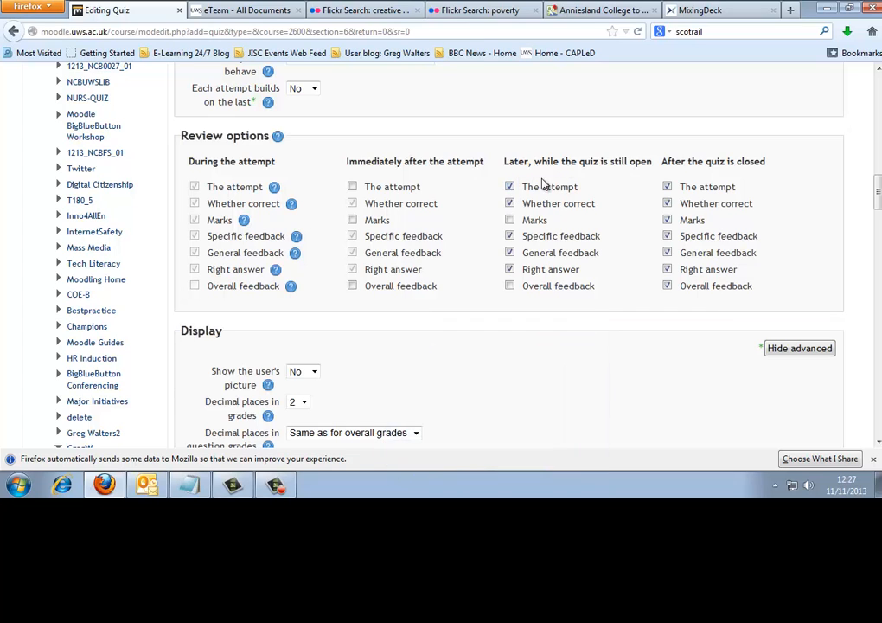
click(509, 186)
- Read the help explanations for Show the user's picture and Decimal places in grades in the Display section
scroll(340, 226, up, 1)
scroll(459, 347, down, 3)
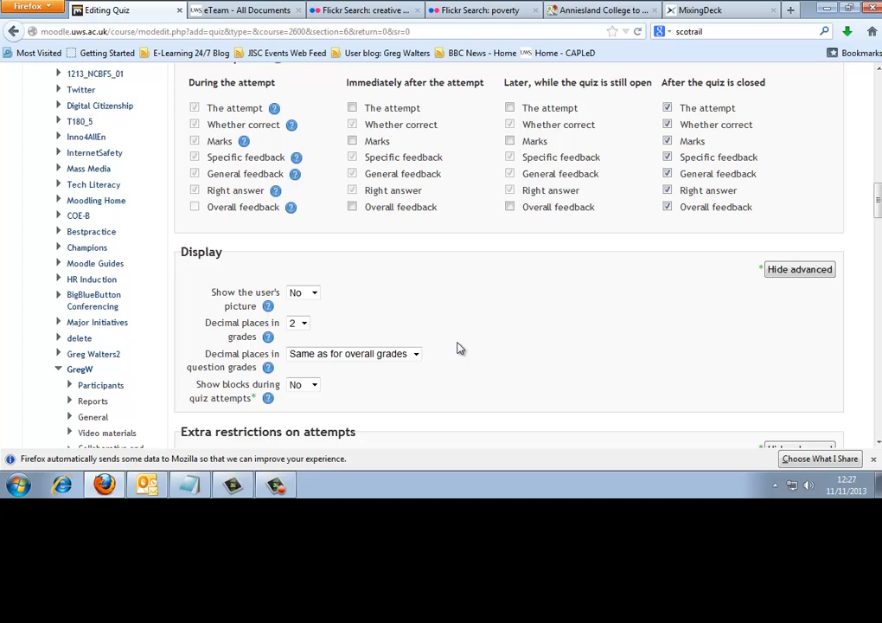
click(268, 306)
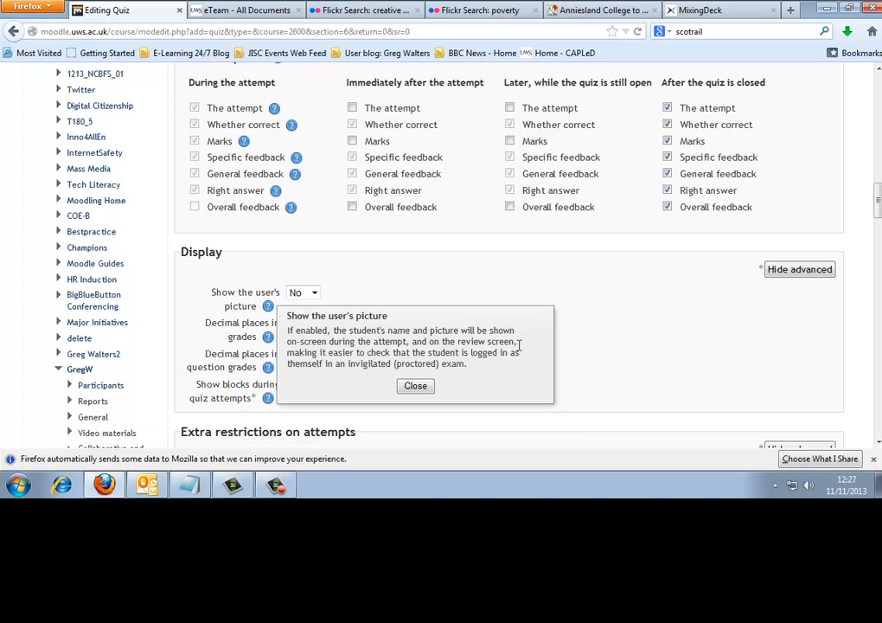
click(420, 387)
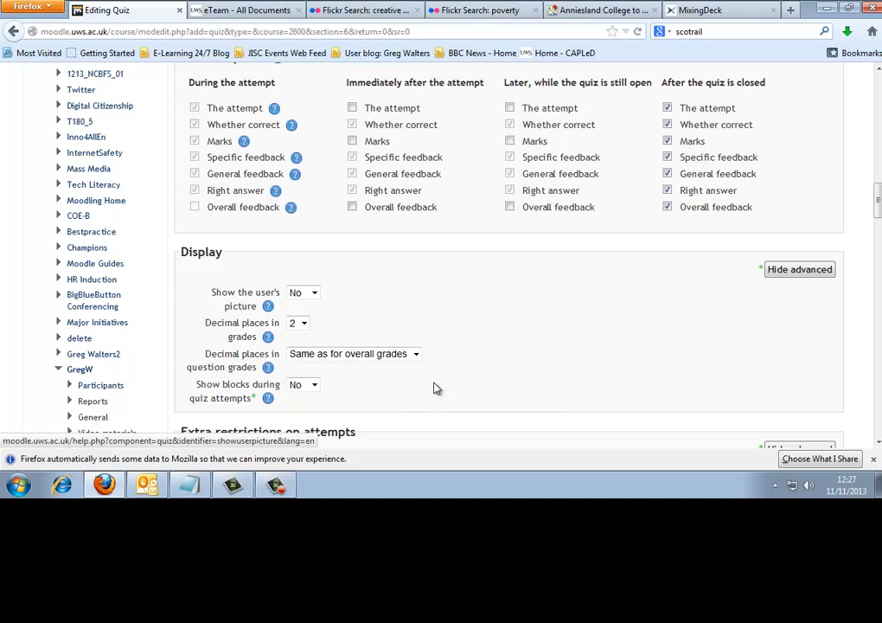
click(267, 338)
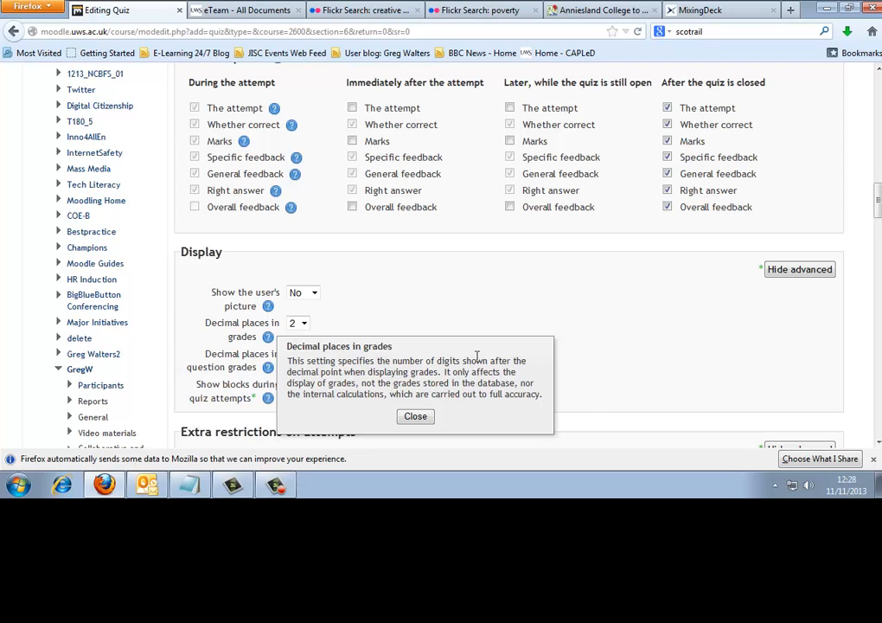
scroll(472, 353, down, 2)
click(417, 338)
- Enter "Excellent you got all of the questions correct" as the overall feedback for the 100% grade boundary
scroll(548, 335, down, 2)
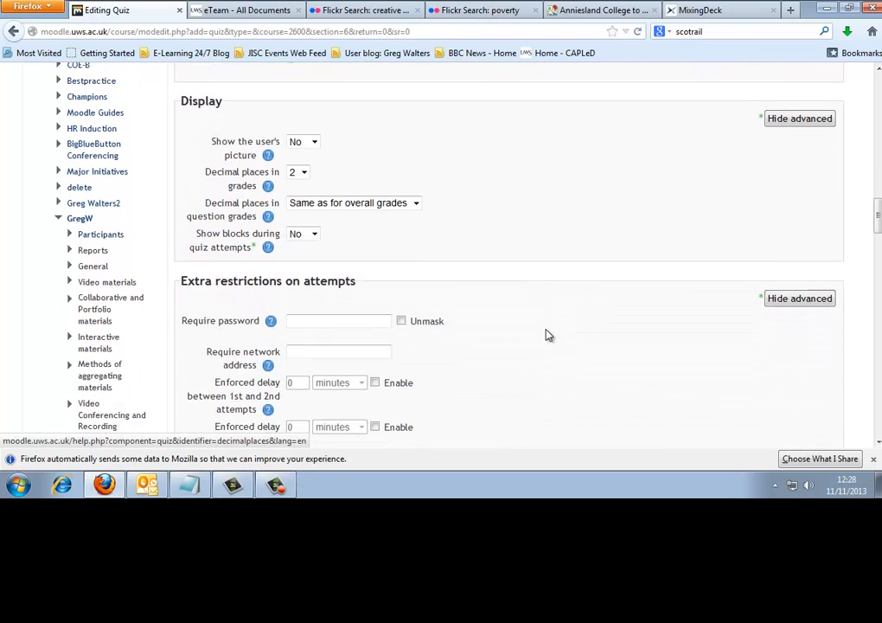
scroll(548, 335, down, 2)
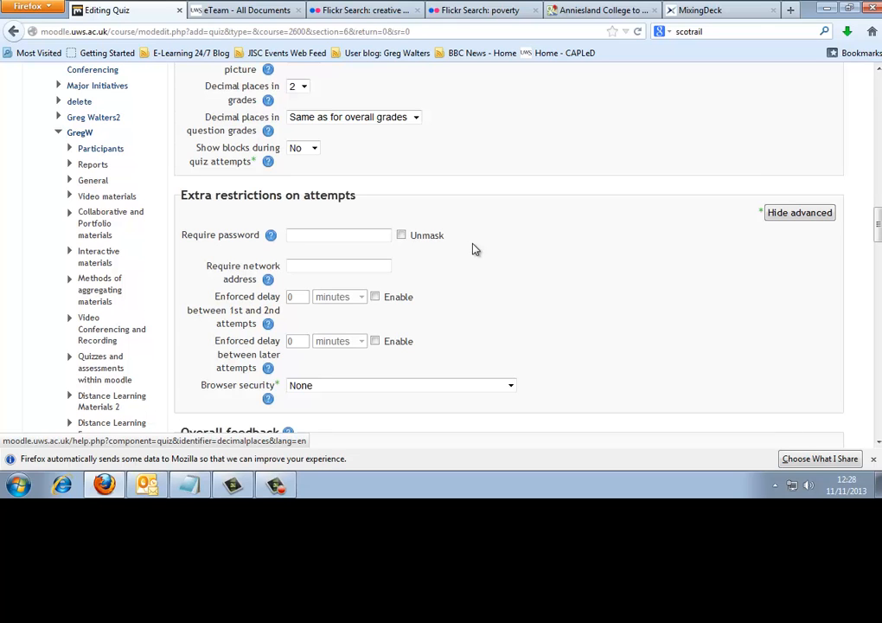
scroll(474, 249, down, 3)
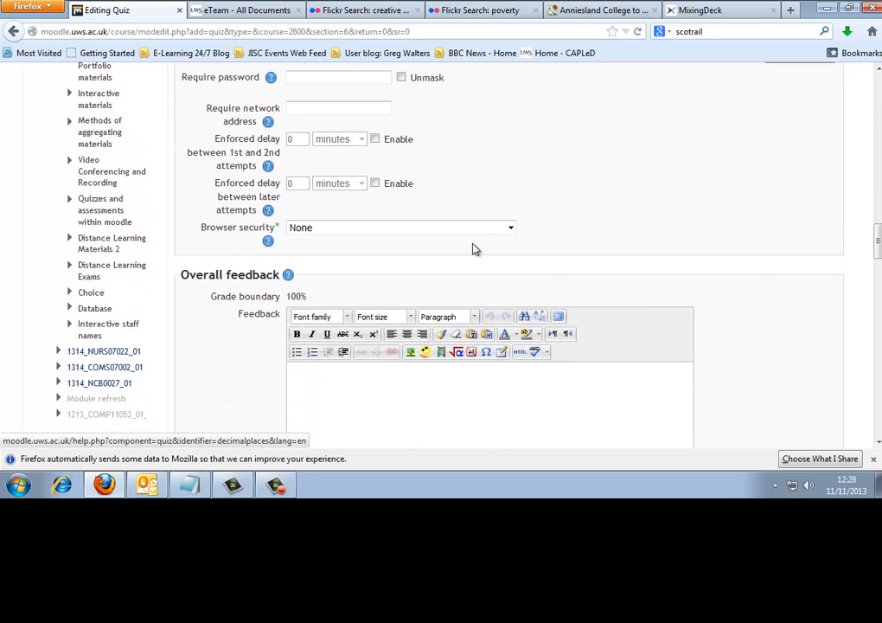
scroll(474, 250, down, 5)
scroll(474, 249, up, 3)
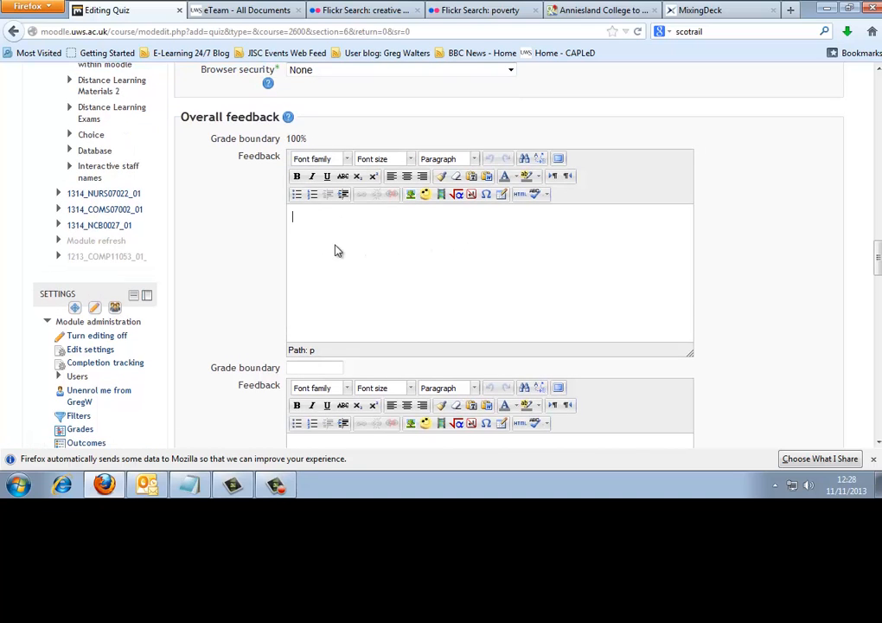
scroll(339, 251, down, 4)
scroll(339, 251, up, 3)
text(Excellent you got all of the questions correct)
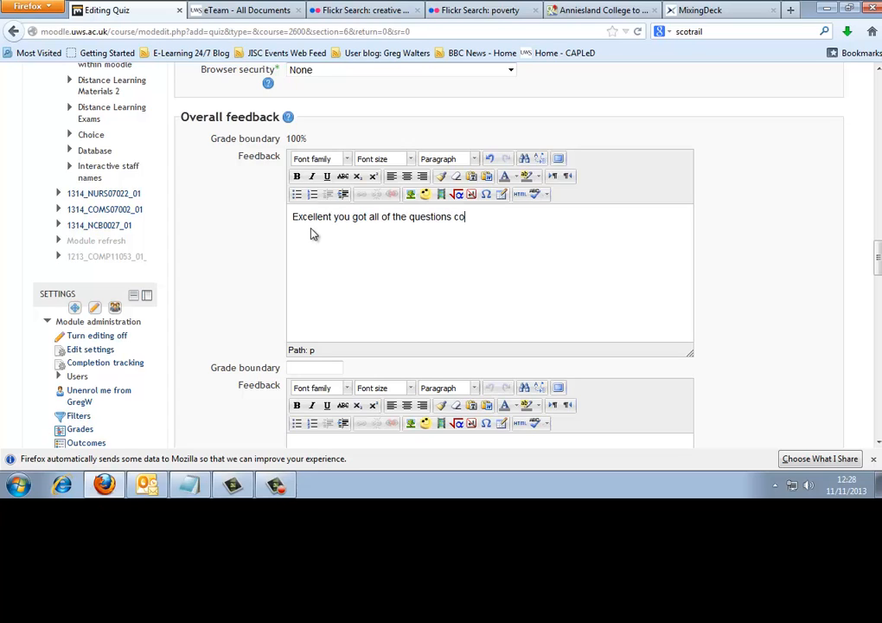
- Set the second editable grade boundary in the Overall feedback section to 75%
click(309, 367)
scroll(366, 305, down, 3)
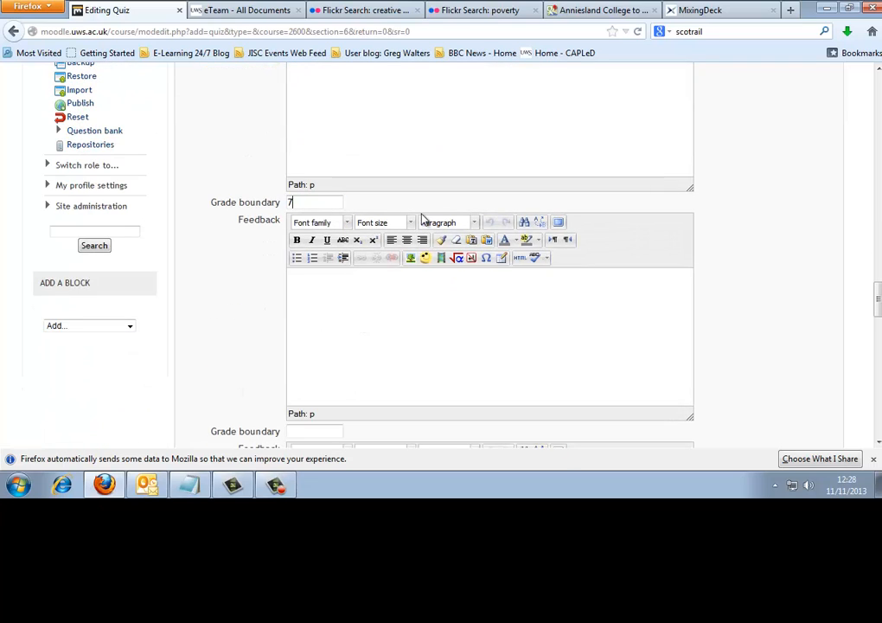
text(75)
key(BackSpace)
text(5%)
- Enter "Good job , you got most of the questions correct." in the feedback field directly above the 75% grade boundary
scroll(341, 400, up, 3)
scroll(315, 414, down, 4)
click(344, 235)
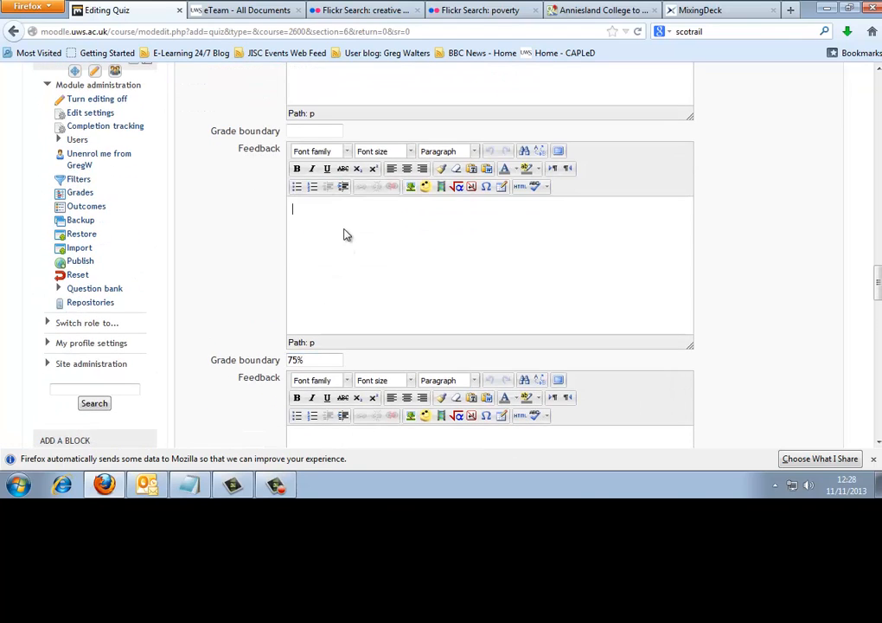
text(Good job)
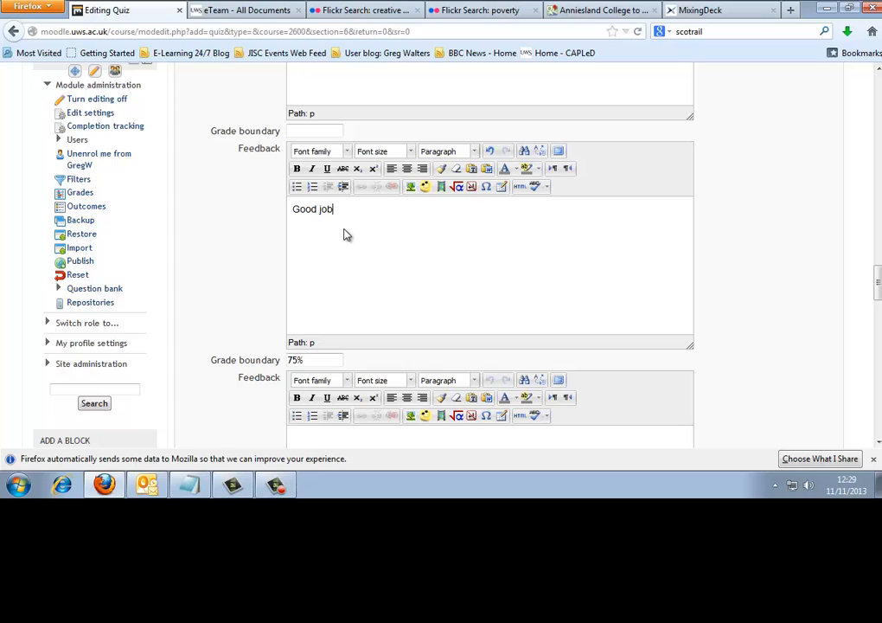
text( . you got most of the q)
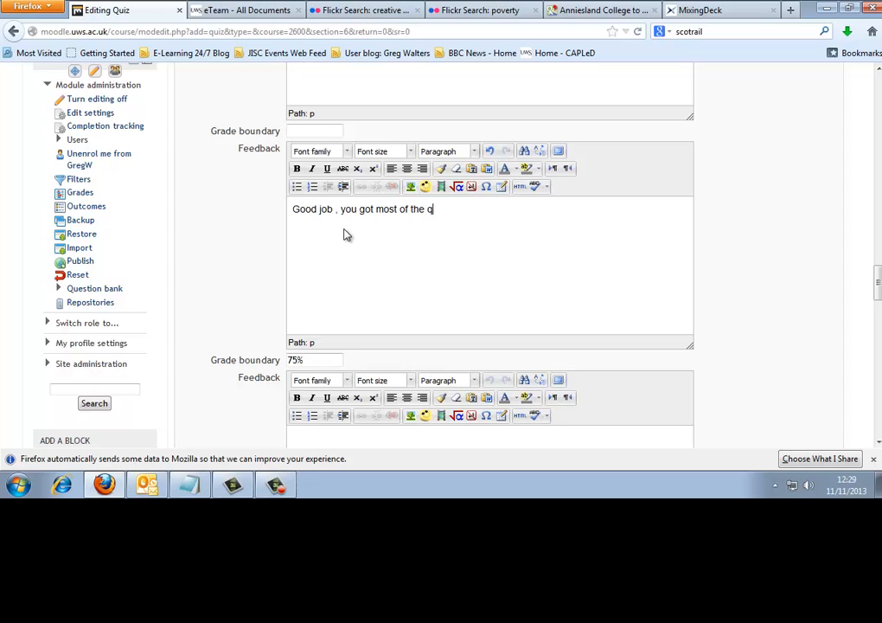
text(uestions cxo)
key(BackSpace)
key(BackSpace)
text(orrect.)
- Review the completed and remaining feedback fields and their grade boundaries in the Overall feedback section
scroll(389, 268, down, 10)
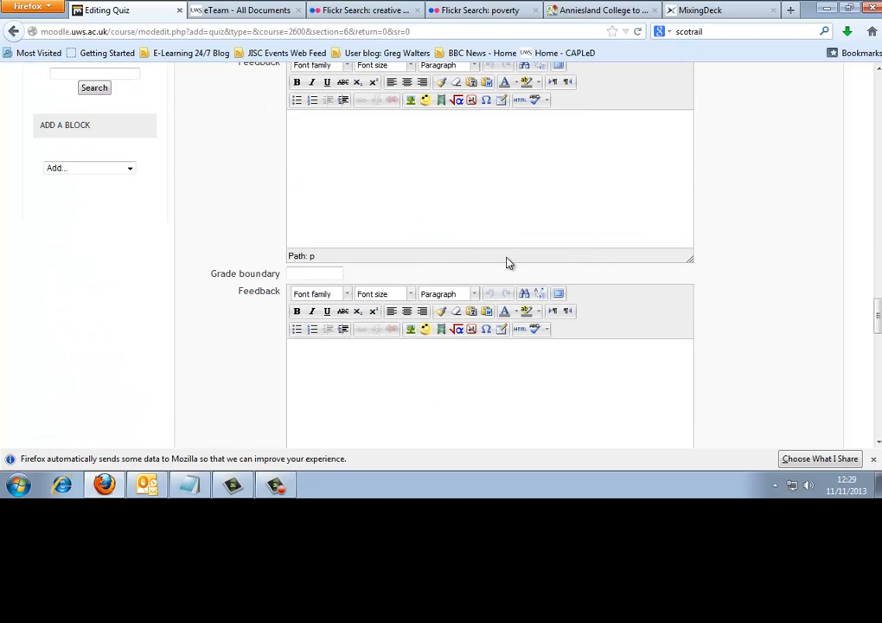
scroll(506, 265, down, 3)
scroll(498, 266, up, 6)
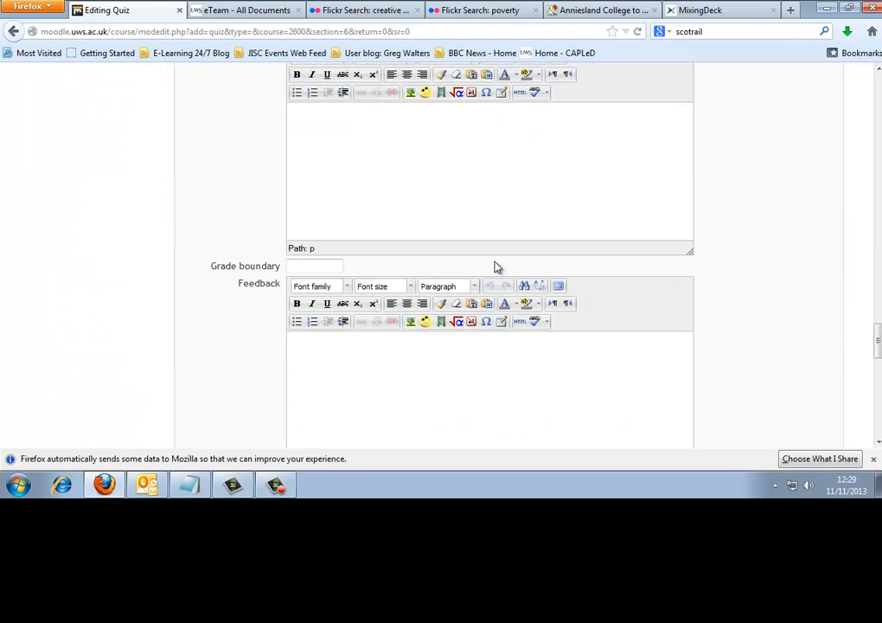
scroll(497, 266, up, 6)
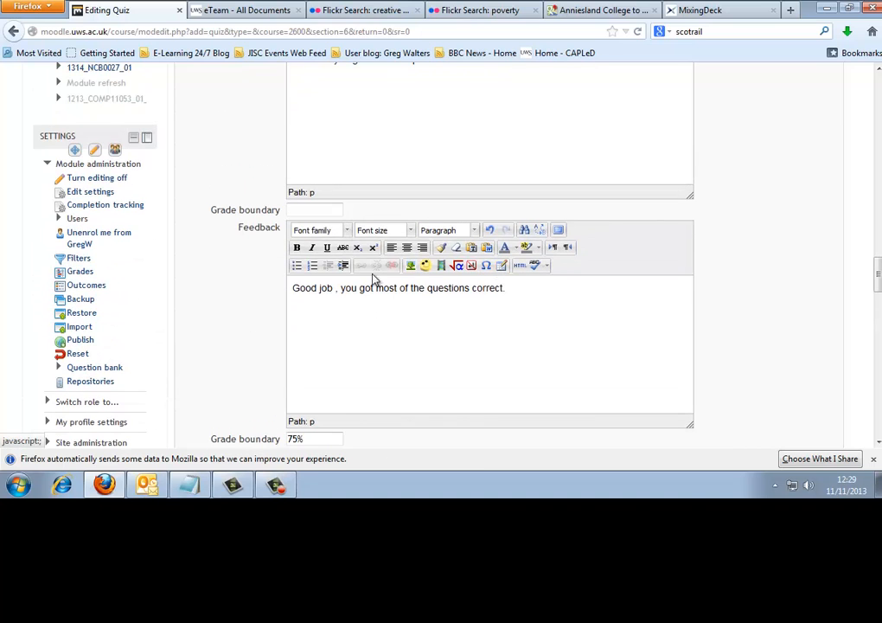
scroll(587, 318, up, 6)
scroll(586, 317, down, 9)
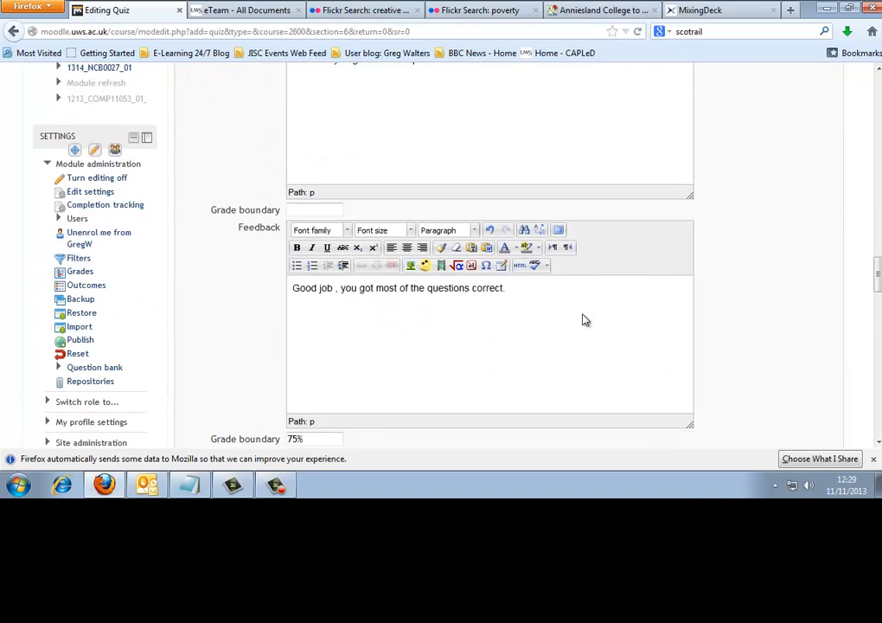
scroll(584, 320, down, 5)
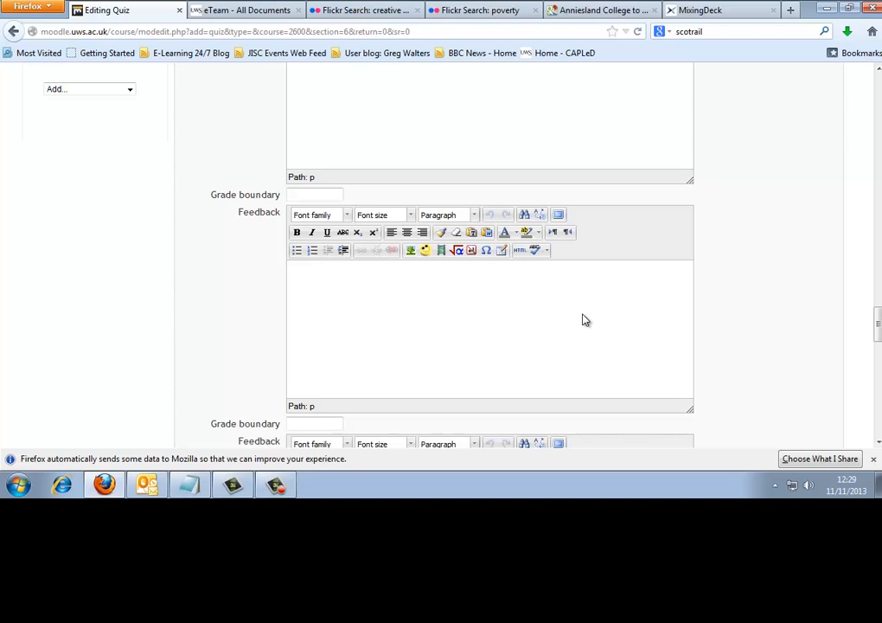
- Review the Common module settings and read the help explanation for Allow access from in the Restrict access section
scroll(554, 322, down, 7)
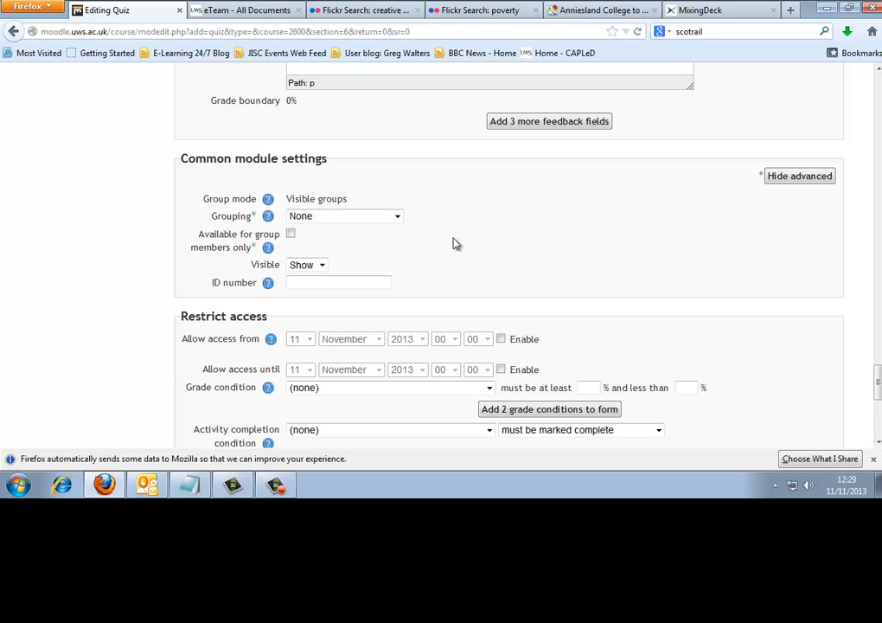
scroll(468, 250, down, 3)
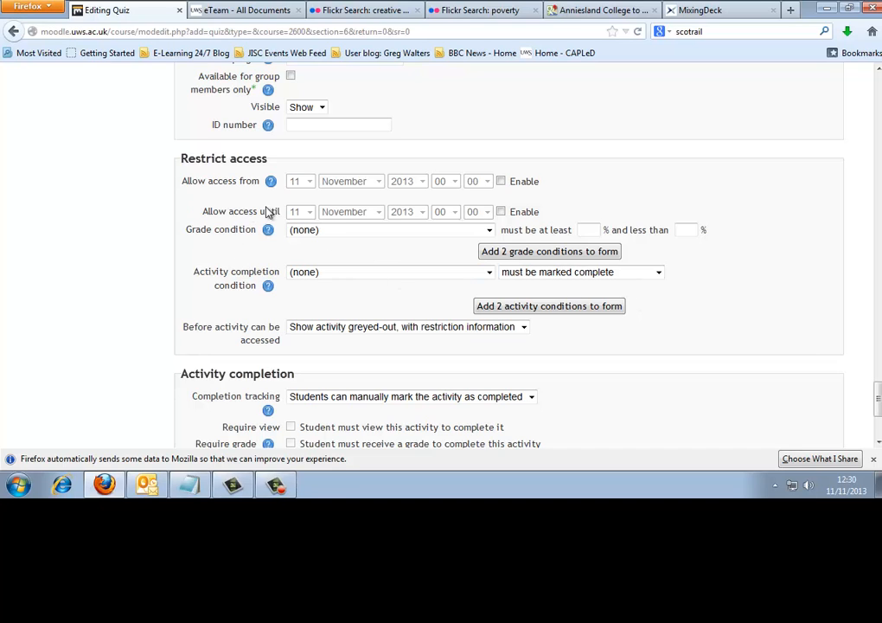
click(271, 182)
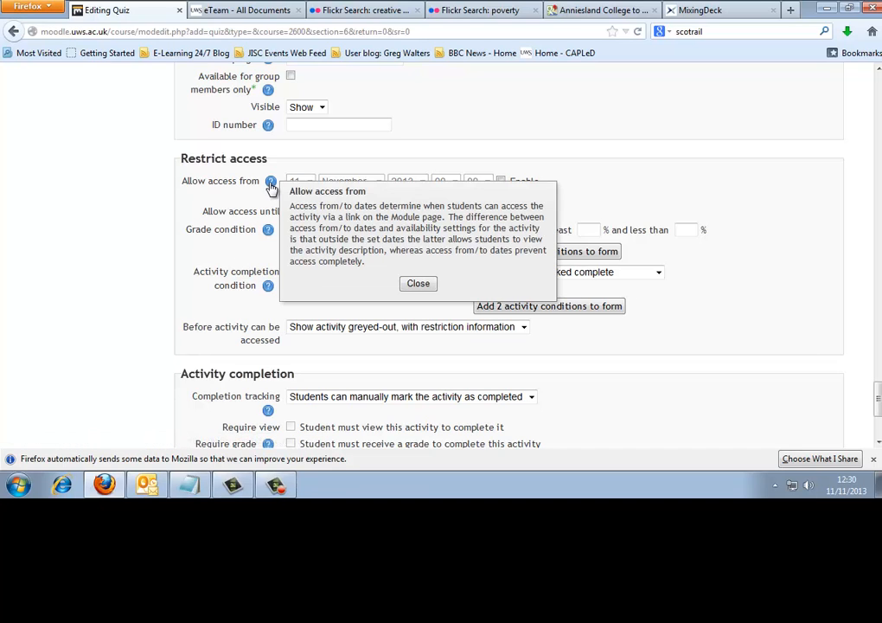